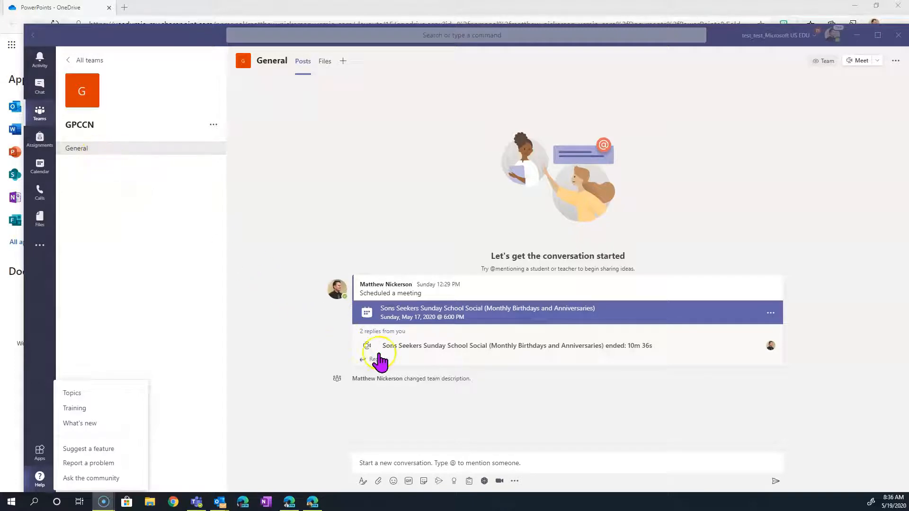
Step: Start a meeting in the General channel and apply the classroom image with desks and red bins as the video background
left_click(857, 62)
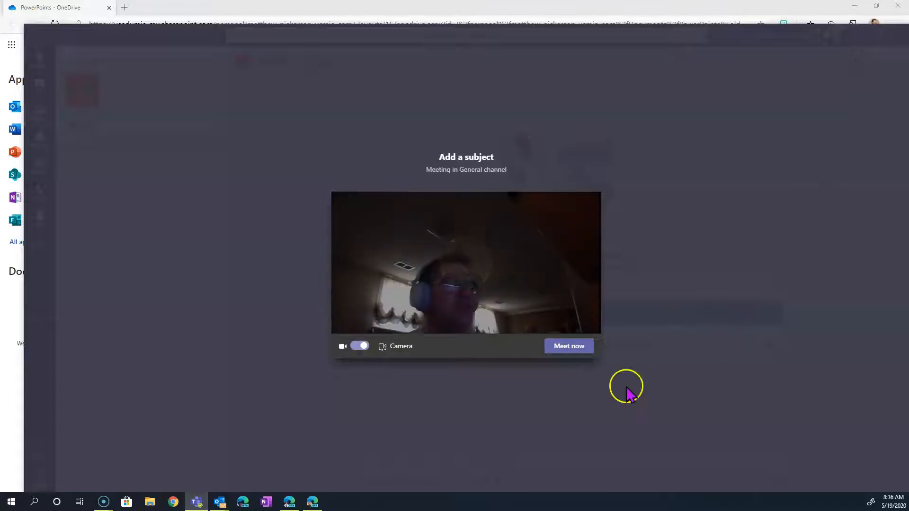
left_click(569, 348)
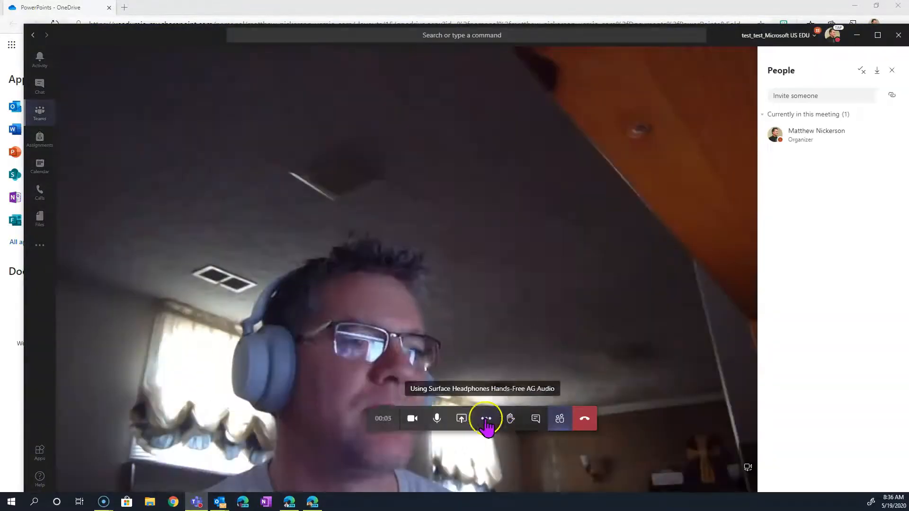
left_click(486, 418)
left_click(502, 315)
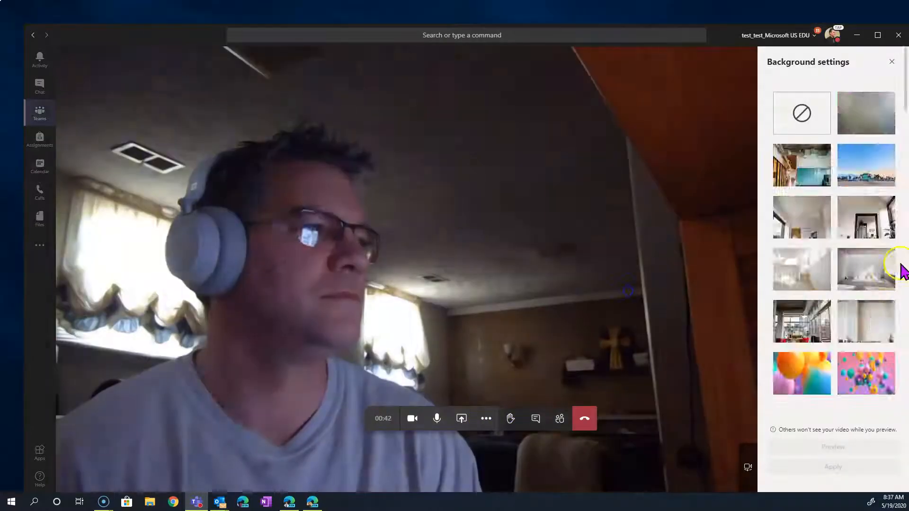
scroll(899, 213, "down", 5)
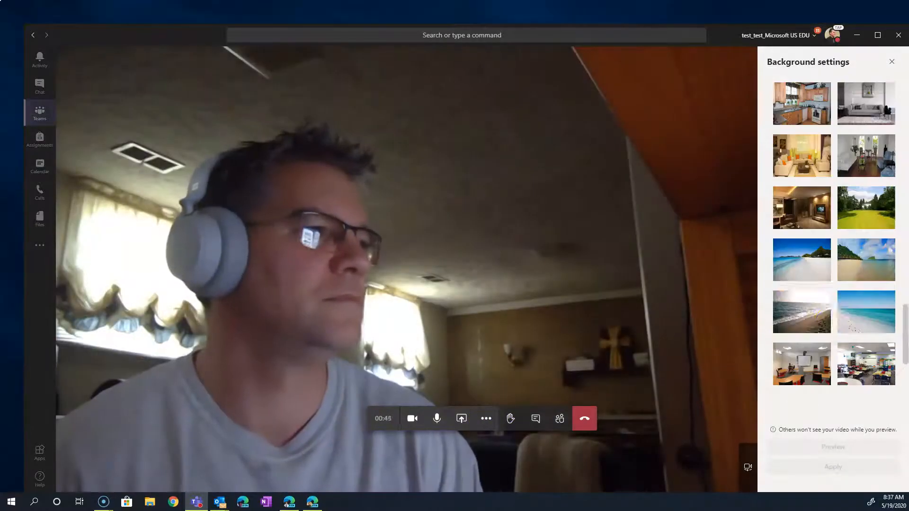
left_click(865, 363)
left_click(870, 466)
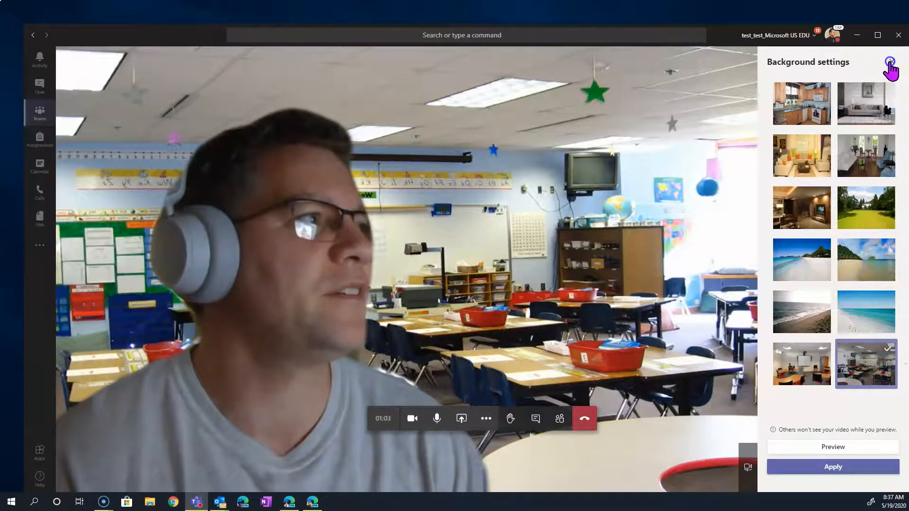
left_click(890, 62)
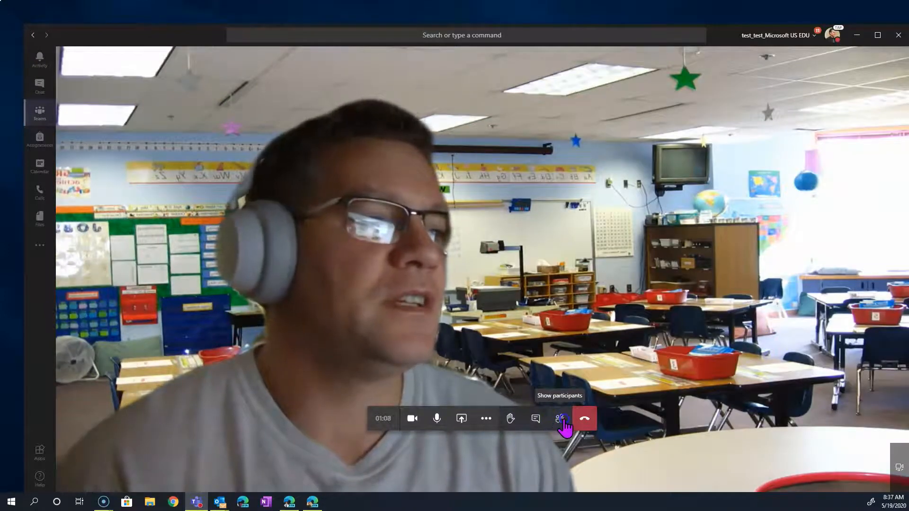
Step: Open the General meeting's permissions and set who can bypass the lobby to People in my organization
left_click(560, 418)
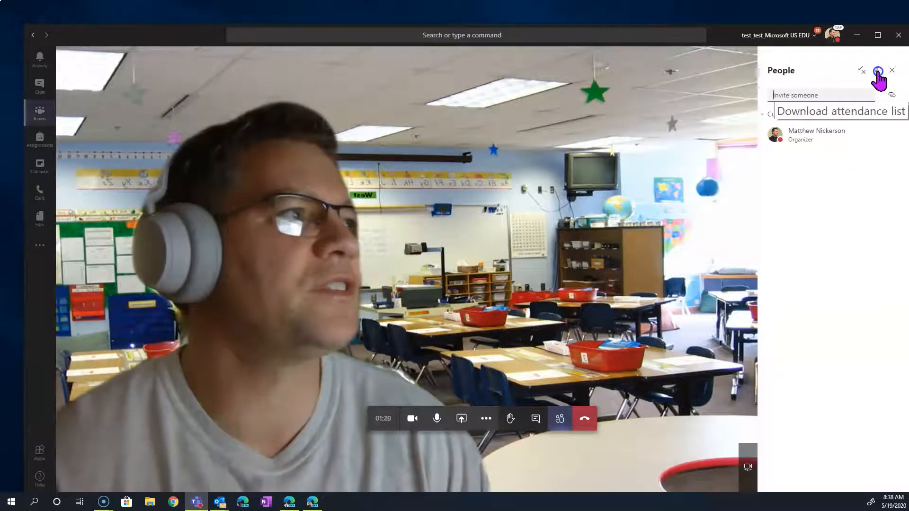
left_click(864, 71)
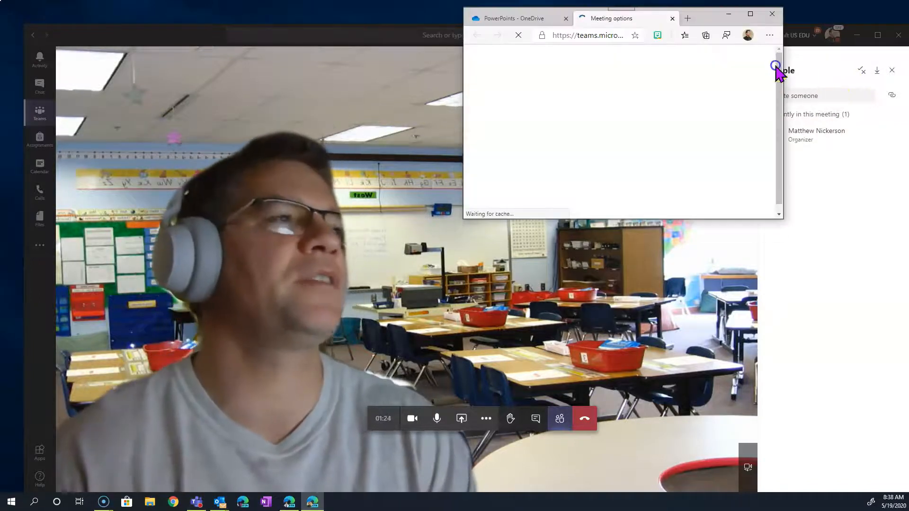
left_click(750, 14)
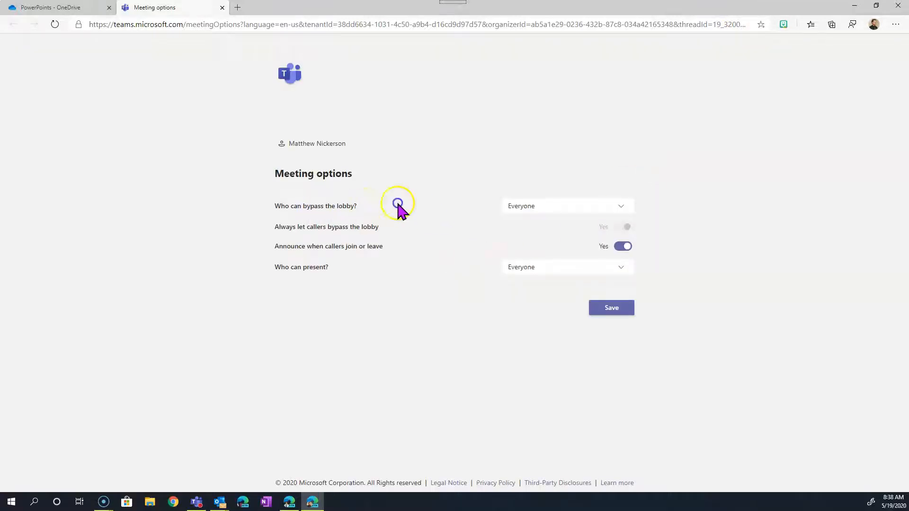
left_click(606, 208)
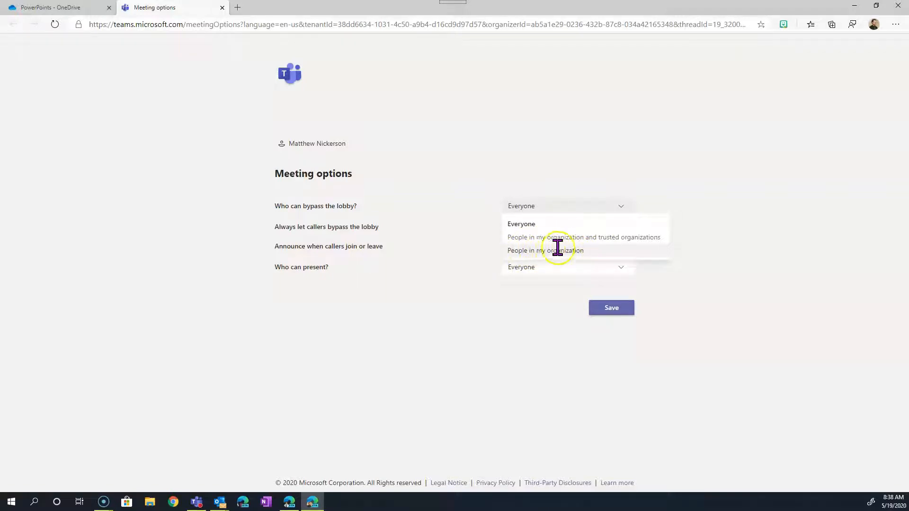
left_click(574, 250)
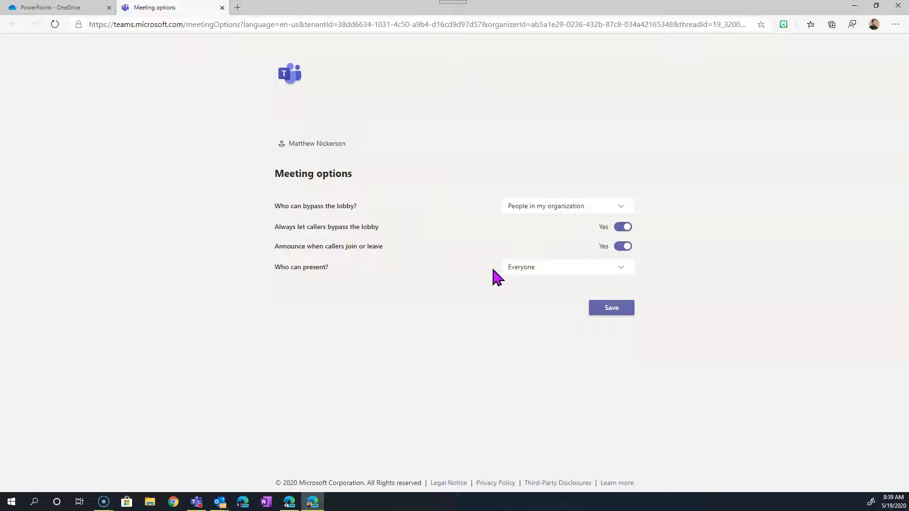
Step: Set who can present to Only me, save the meeting options and return to the meeting
left_click(623, 268)
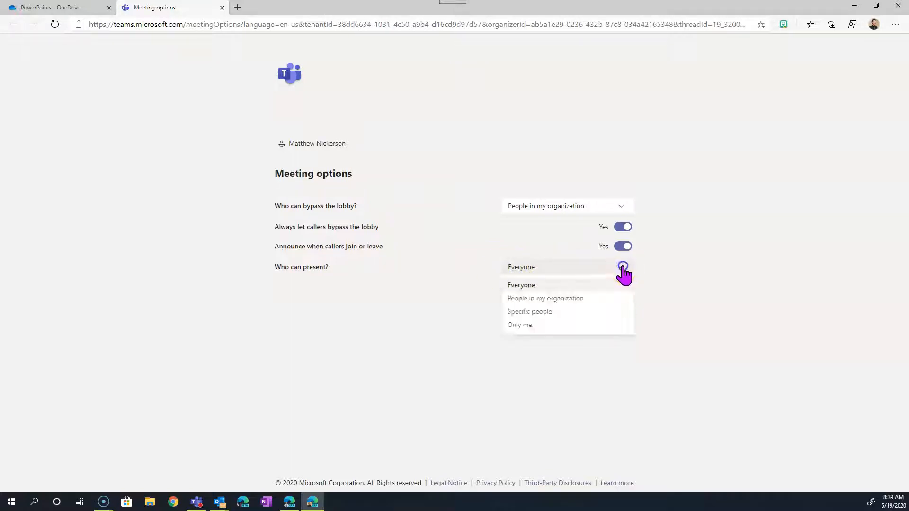
left_click(520, 329)
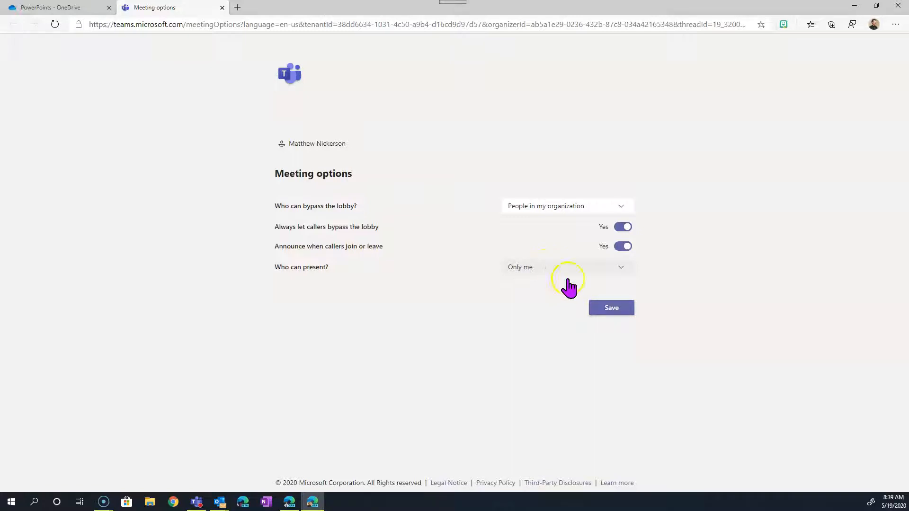
left_click(622, 313)
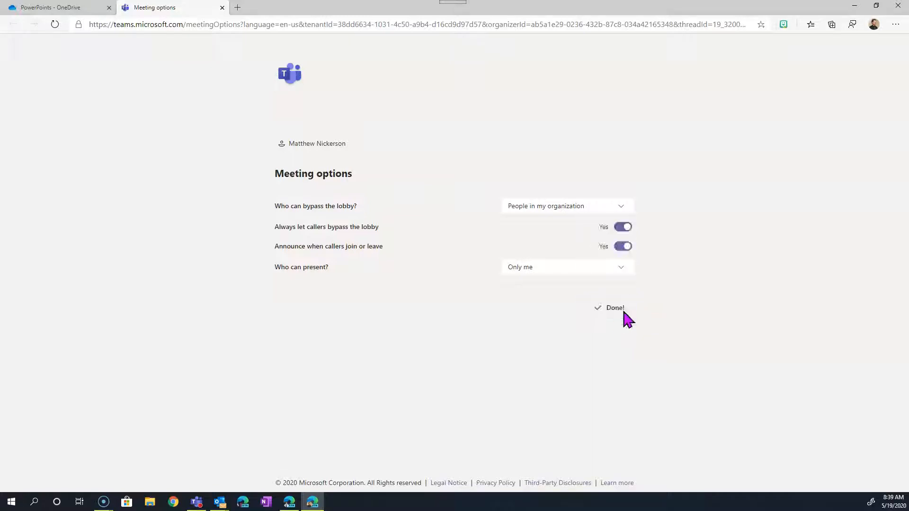
left_click(566, 291)
left_click(856, 6)
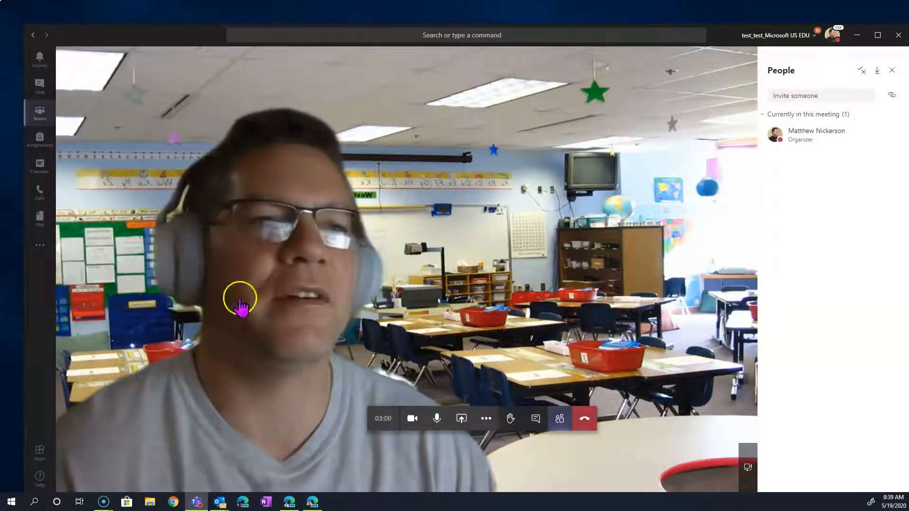
Step: Add a standard channel named Public to the GPCCN team
left_click(246, 170)
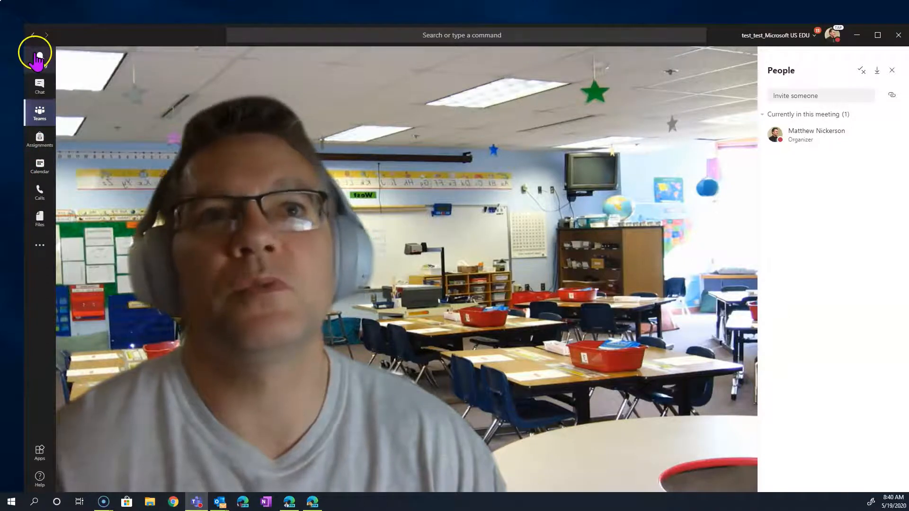
left_click(41, 110)
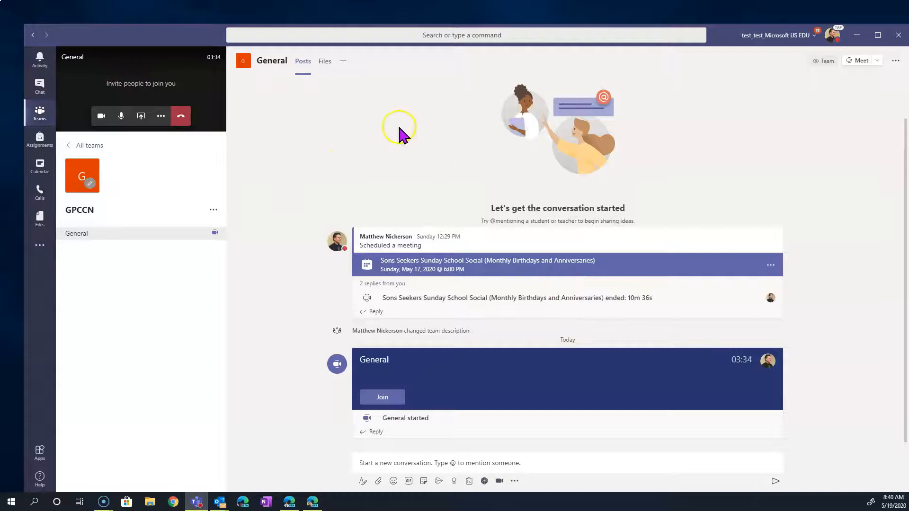
left_click(214, 209)
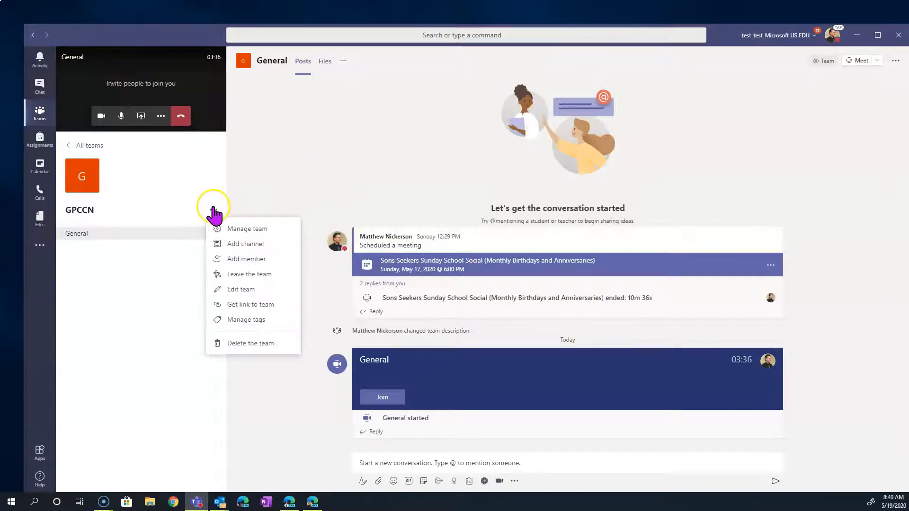
left_click(262, 244)
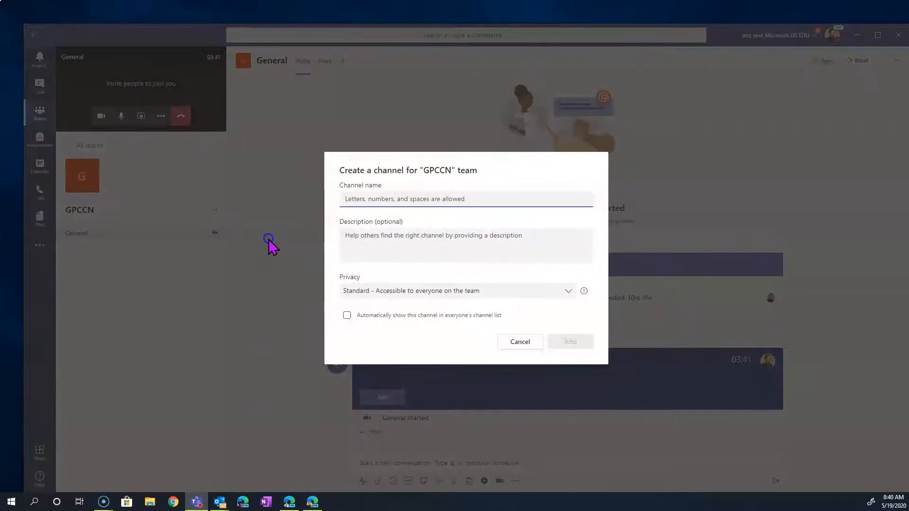
type("Public")
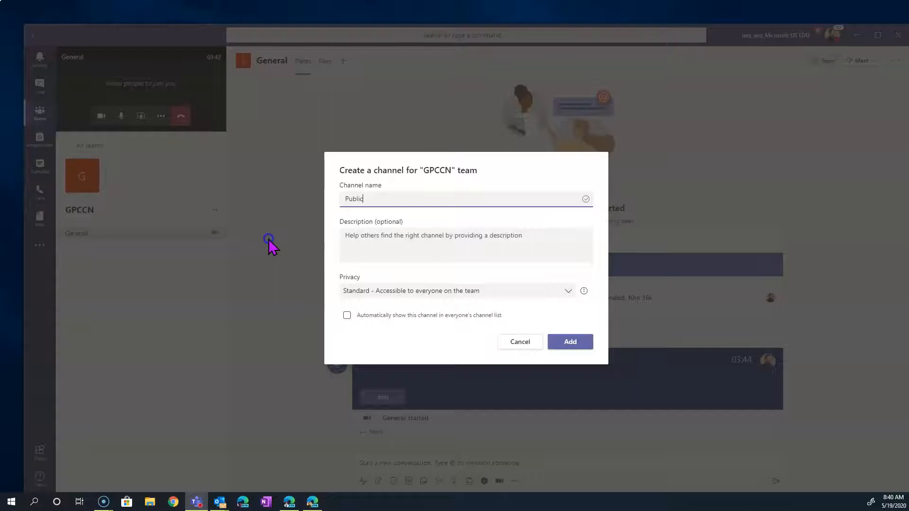
left_click(554, 342)
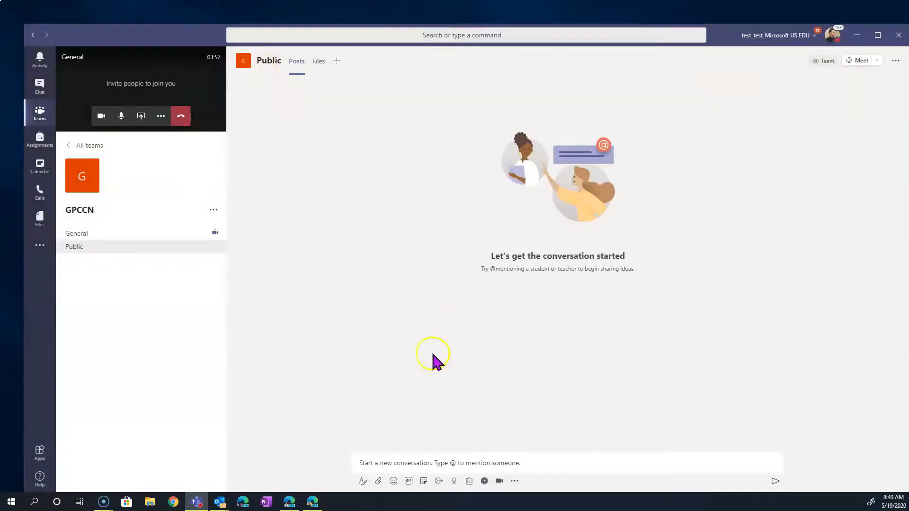
Step: Start an instant meeting in the Public channel
left_click(857, 63)
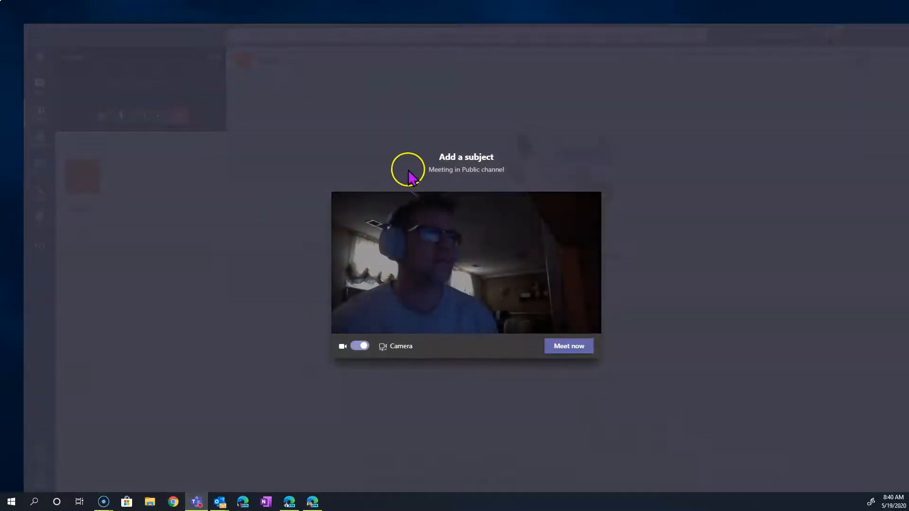
left_click(569, 346)
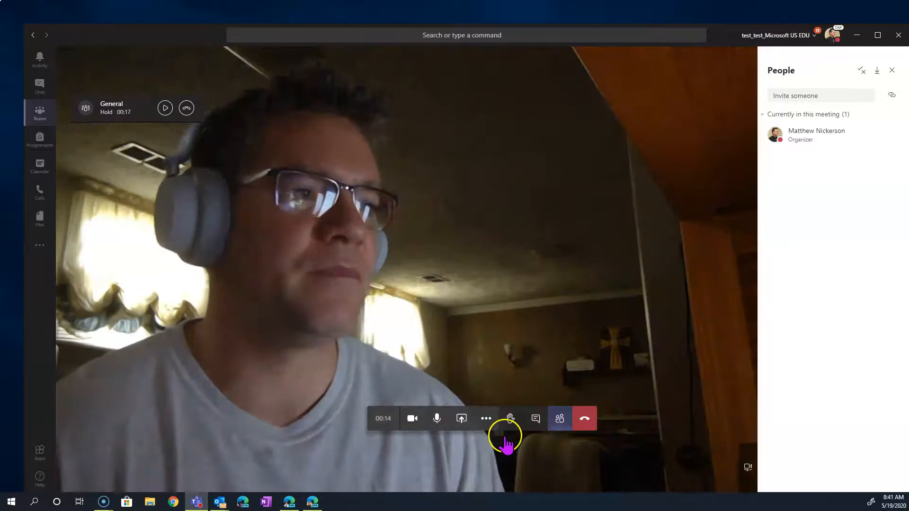
left_click(558, 418)
left_click(558, 418)
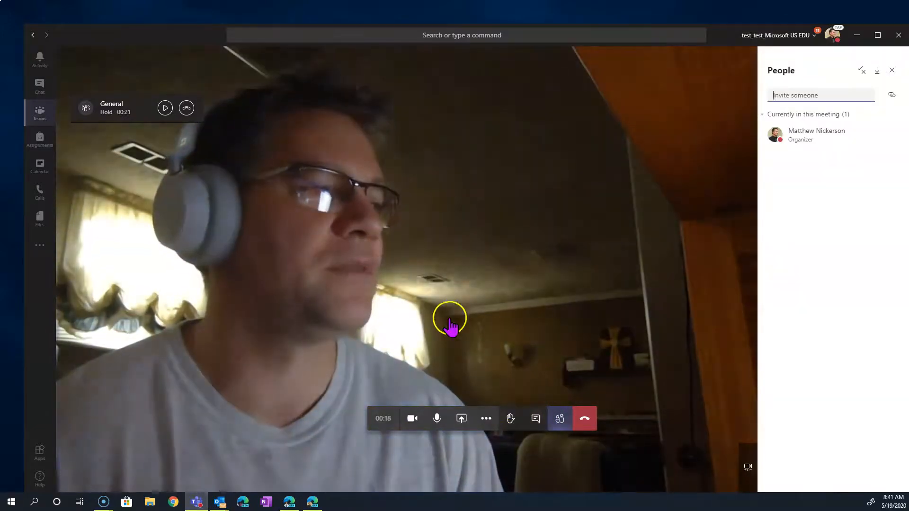
left_click(559, 419)
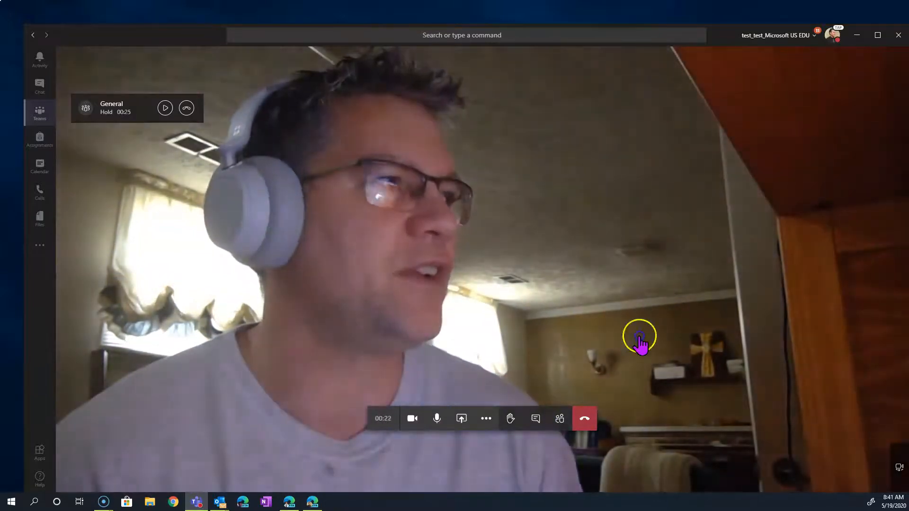
Step: Open the Public meeting's permissions and examine the choices for who can bypass the lobby
left_click(559, 418)
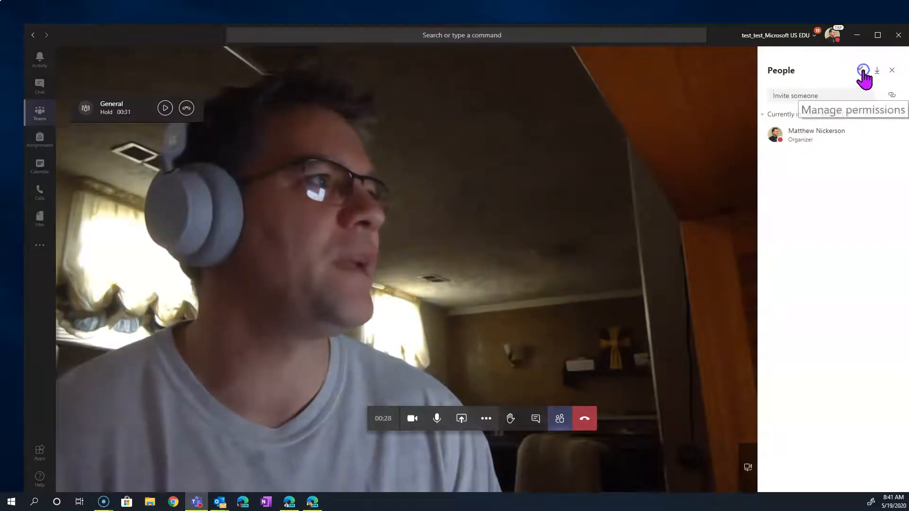
left_click(862, 70)
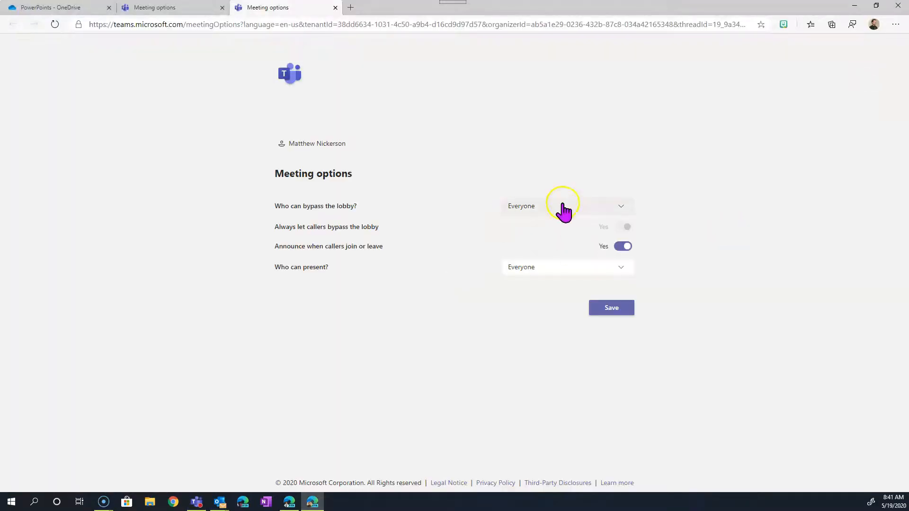
left_click(600, 209)
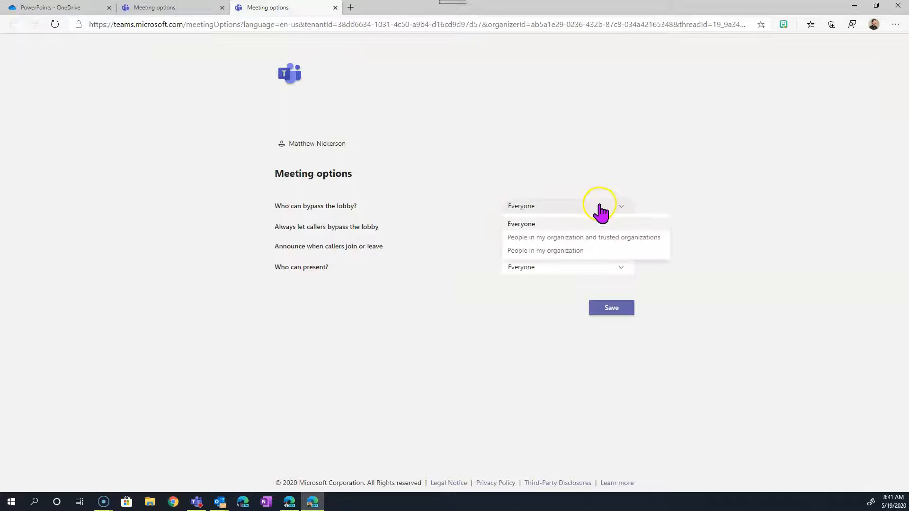
left_click(602, 271)
left_click(843, 9)
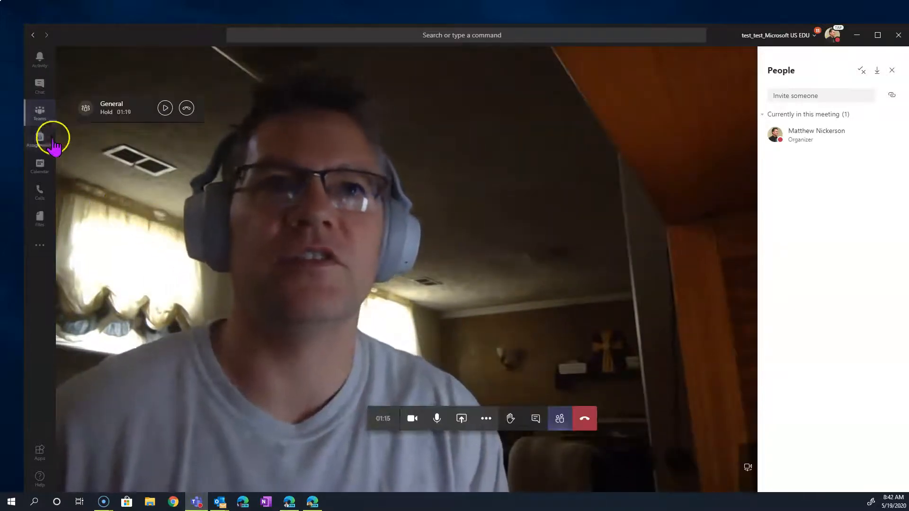
Step: Add a private channel named Private Channel to the GPCCN team, skipping the addition of members
left_click(33, 111)
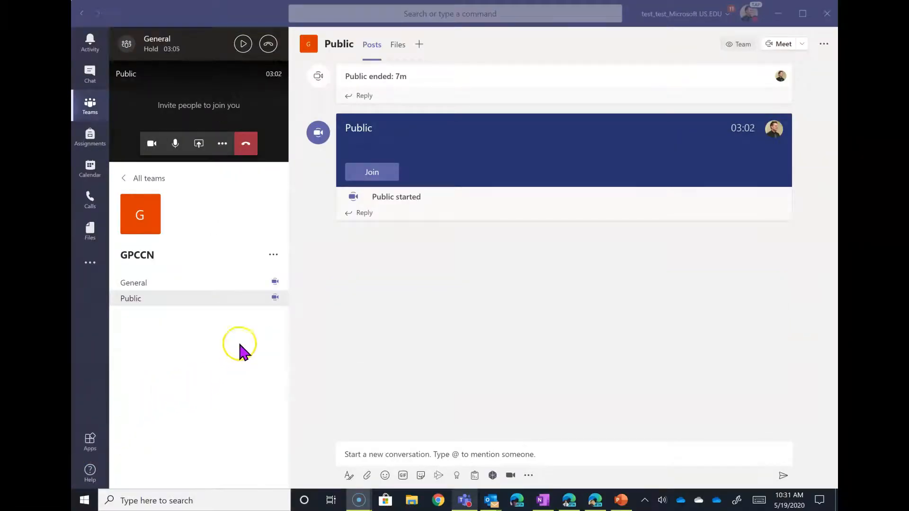
left_click(274, 256)
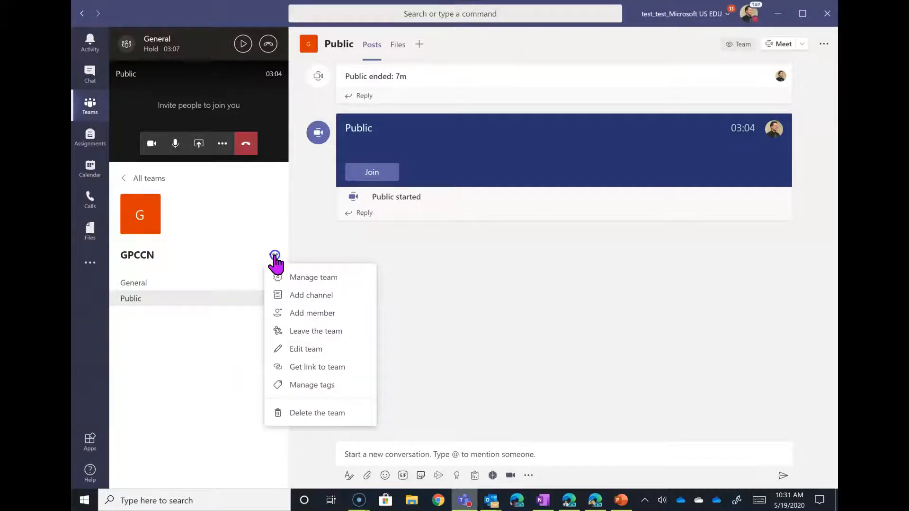
left_click(311, 296)
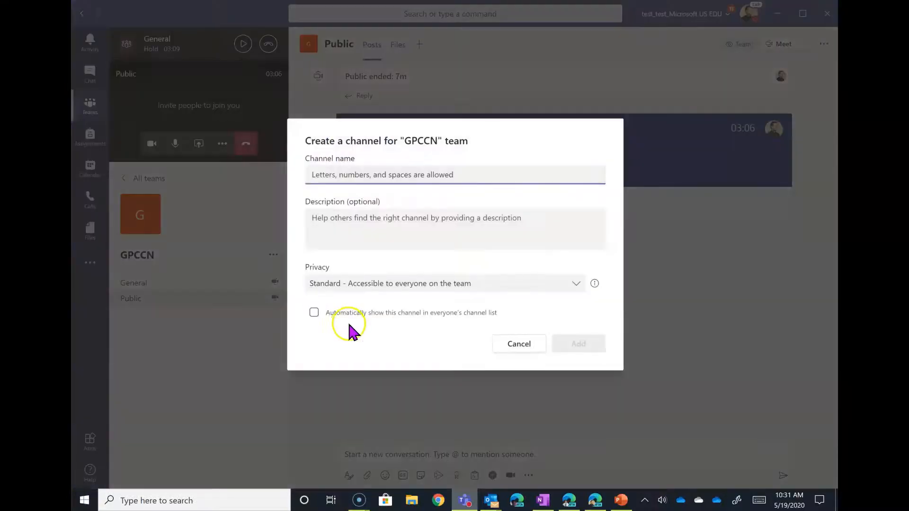
left_click(371, 286)
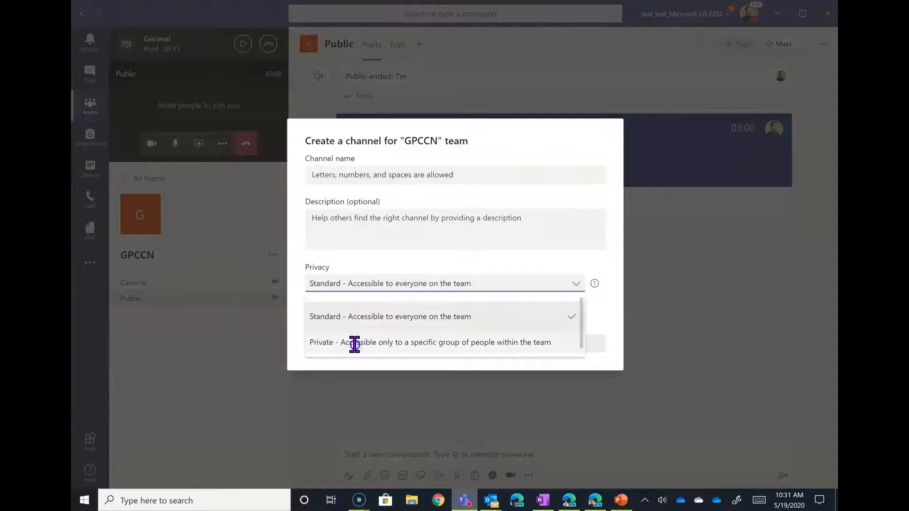
left_click(354, 343)
left_click(318, 175)
type("P")
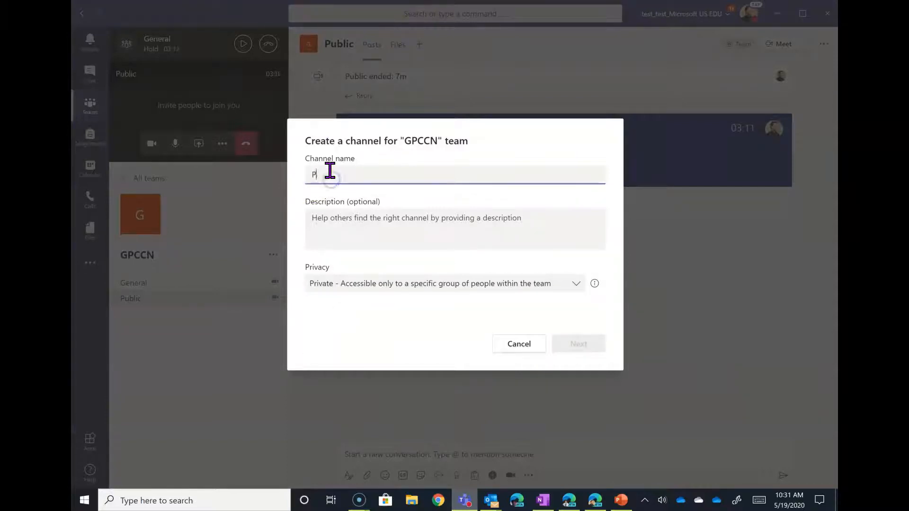
type("rivate Channel")
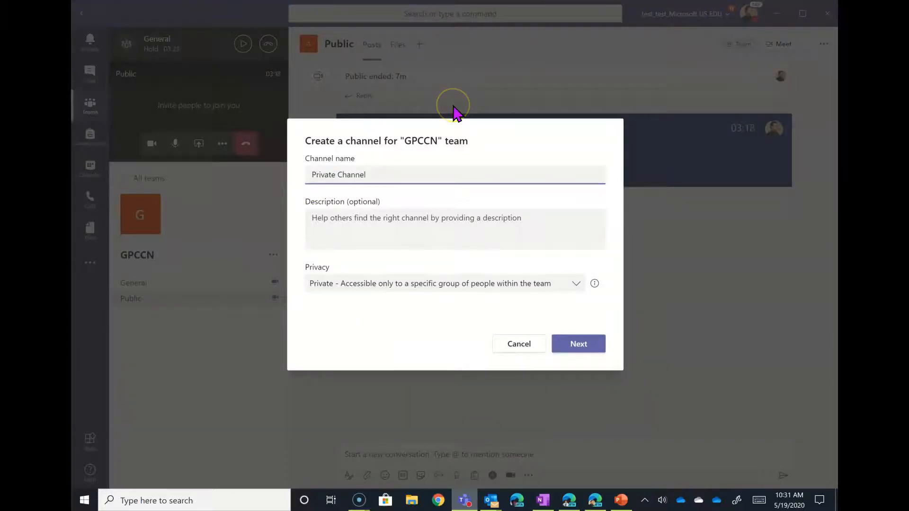
left_click(587, 343)
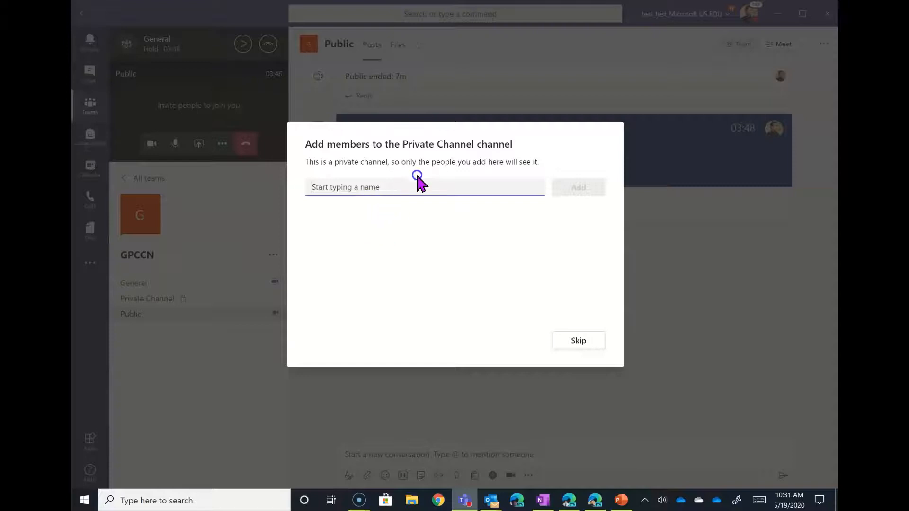
left_click(583, 343)
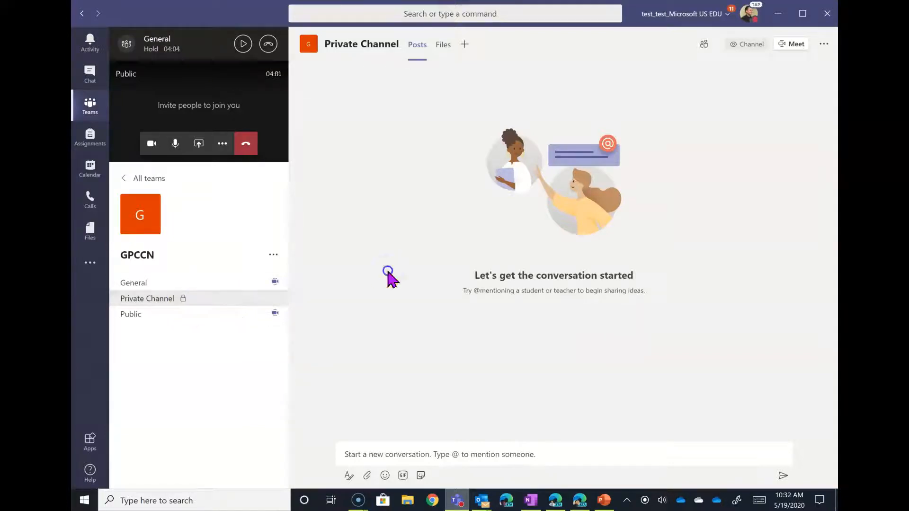
Step: Start an instant meeting in Private Channel
left_click(345, 55)
left_click(784, 45)
left_click(589, 348)
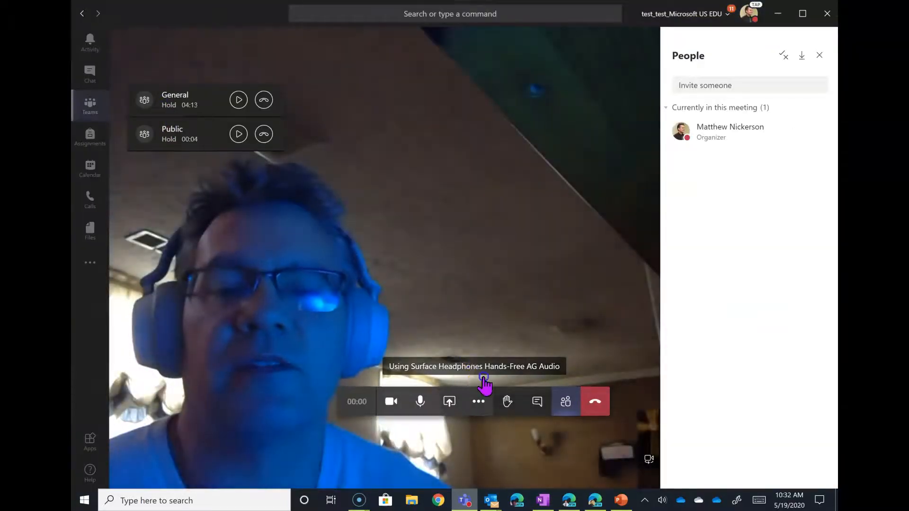
Step: Browse the background effects and apply the classroom whiteboard image with the projector screen and desk as the video background
left_click(479, 402)
left_click(472, 300)
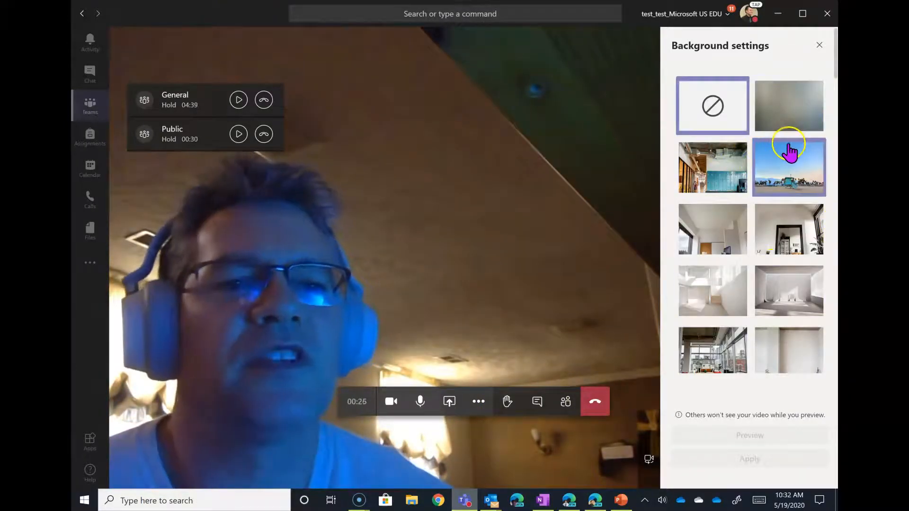
scroll(785, 150, "down", 4)
scroll(786, 151, "up", 4)
scroll(770, 113, "down", 5)
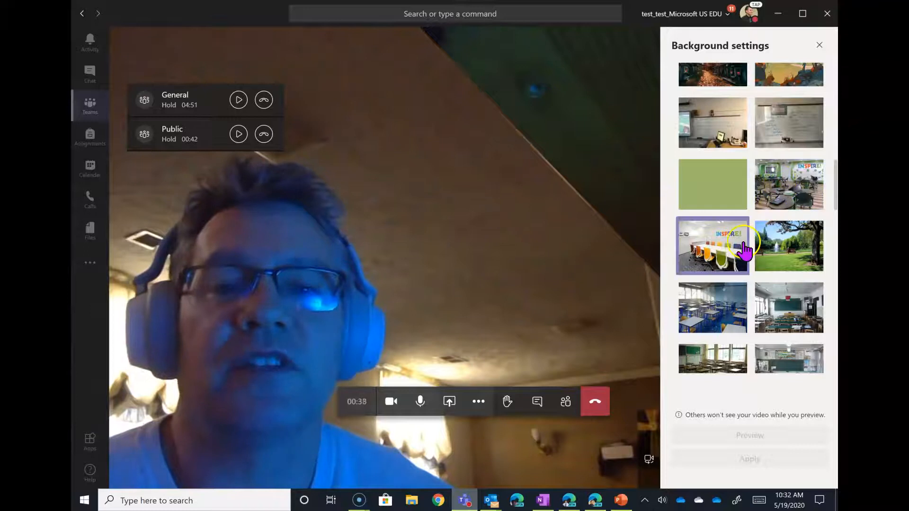
scroll(748, 249, "down", 5)
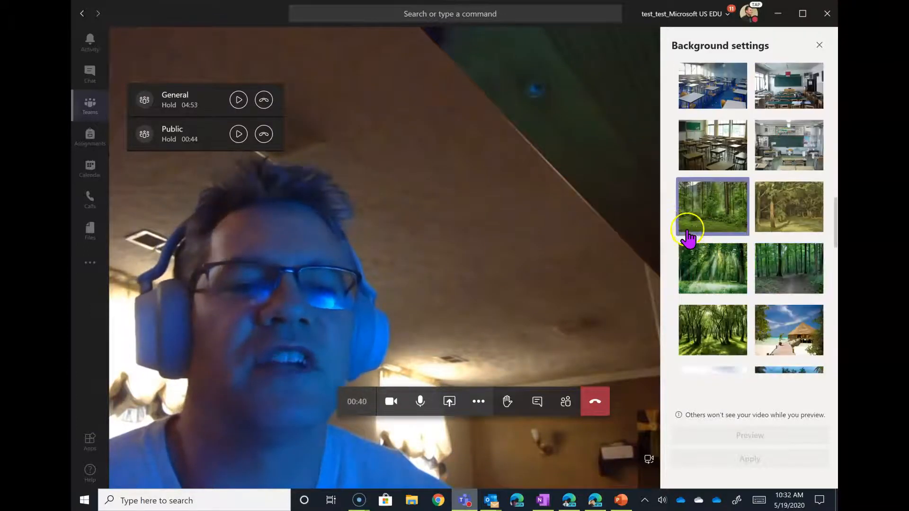
scroll(715, 159, "down", 1)
scroll(715, 159, "down", 5)
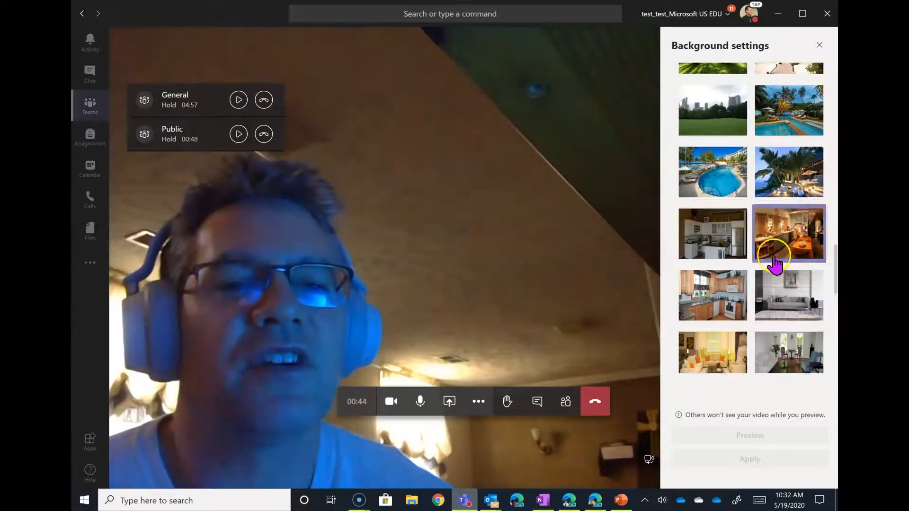
scroll(773, 264, "down", 3)
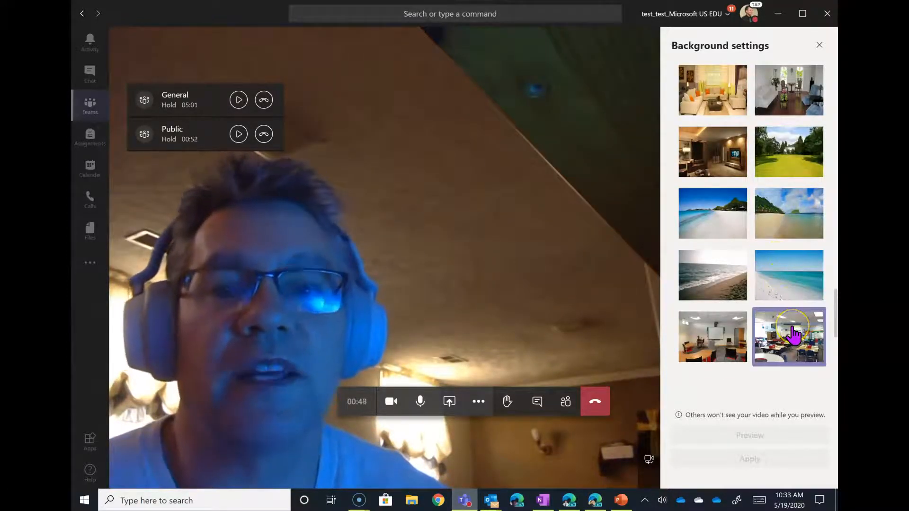
scroll(793, 335, "down", 5)
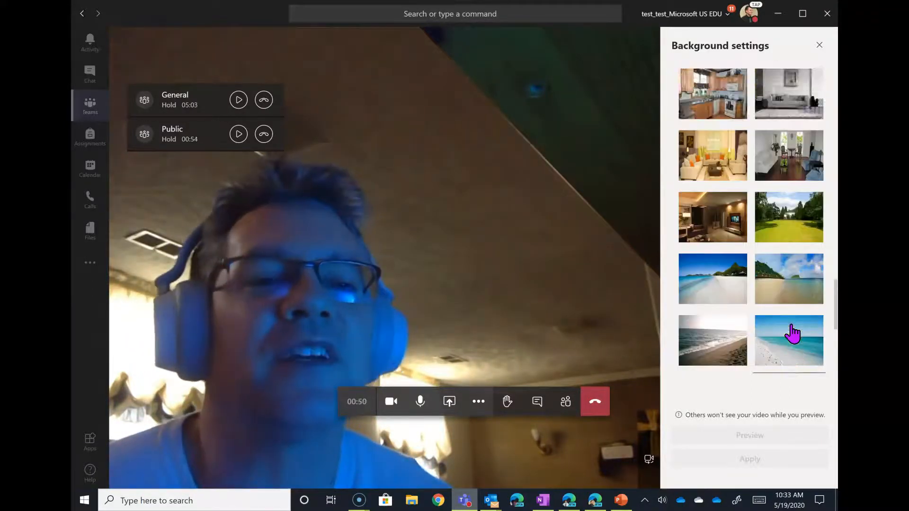
scroll(793, 334, "down", 5)
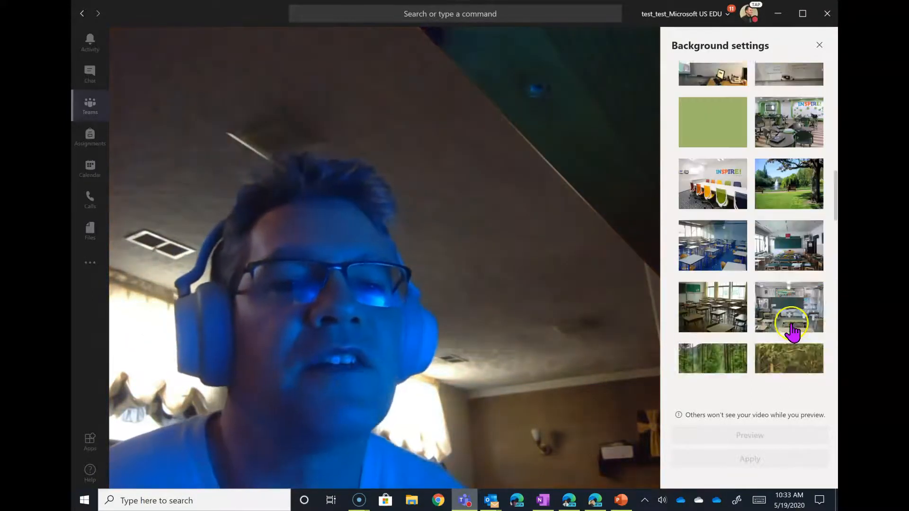
scroll(712, 237, "up", 3)
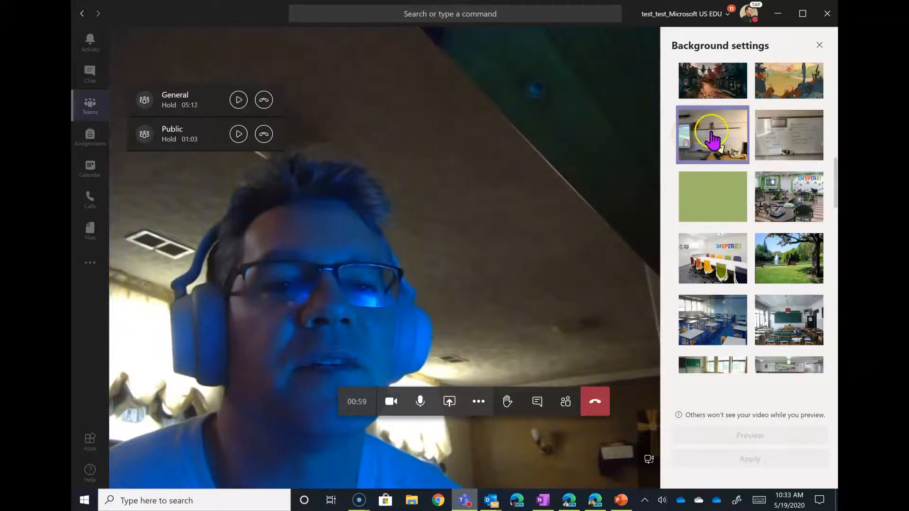
left_click(731, 149)
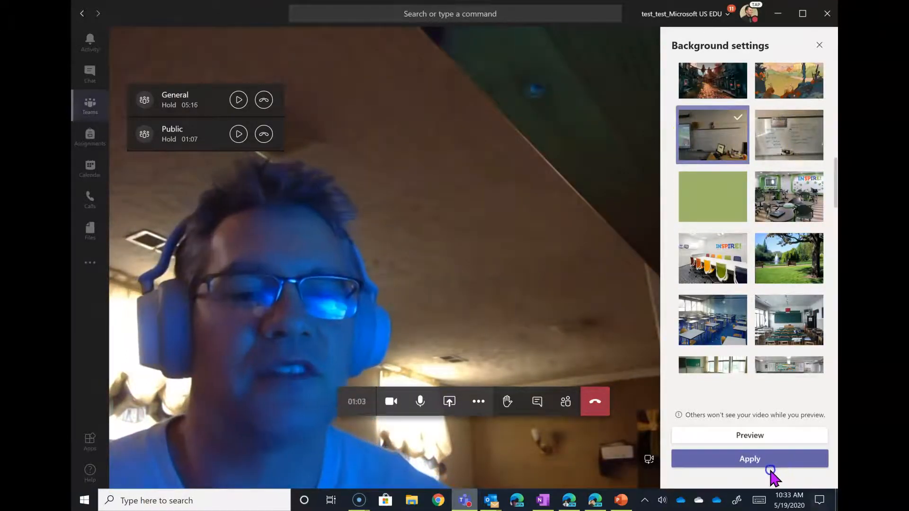
left_click(750, 458)
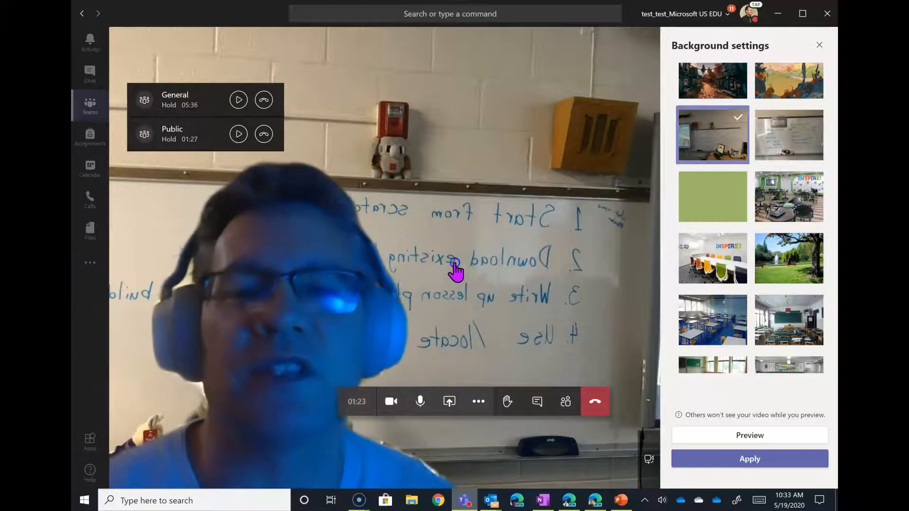
left_click(718, 469)
Step: Open the private channel meeting's options, examine the lobby bypass and presenter choices, and return to the meeting
left_click(566, 401)
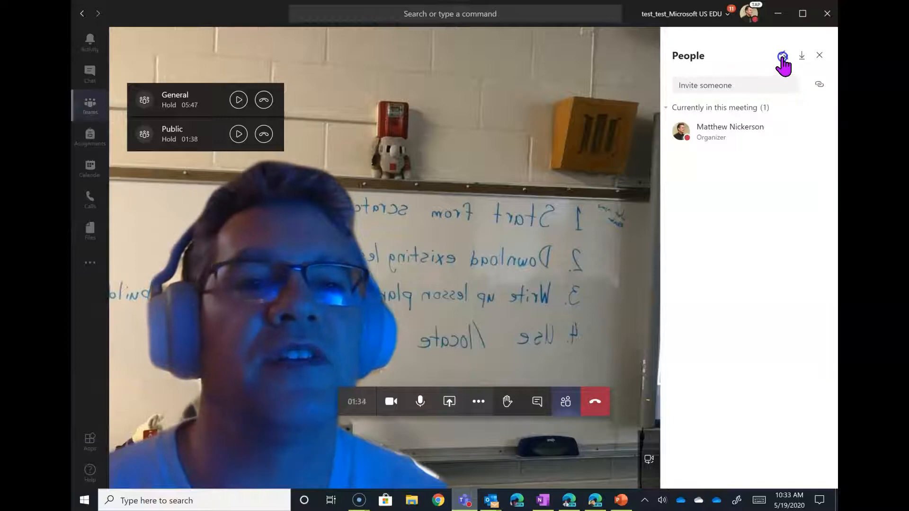
left_click(782, 58)
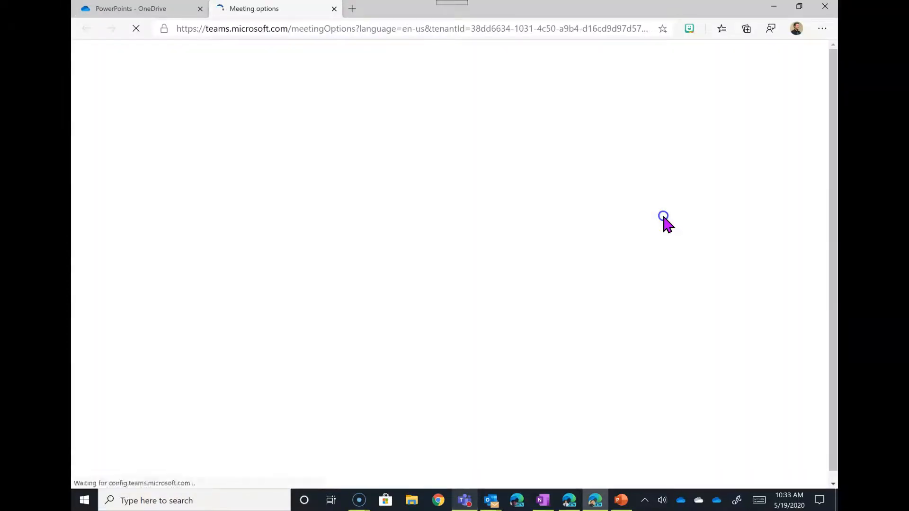
left_click(656, 221)
left_click(658, 224)
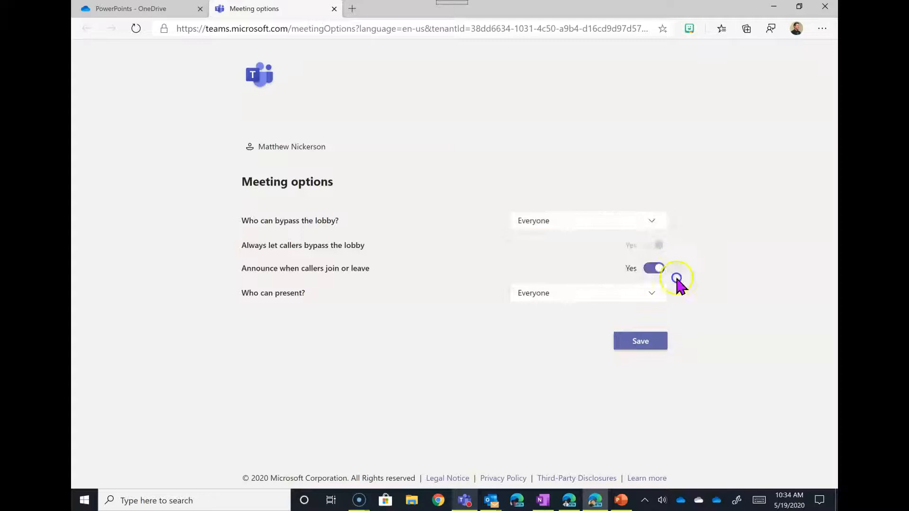
left_click(649, 295)
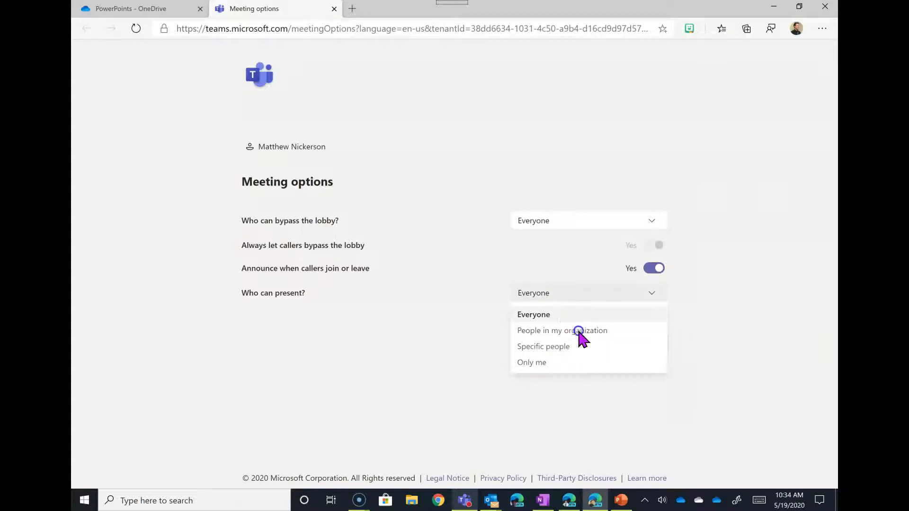
left_click(771, 6)
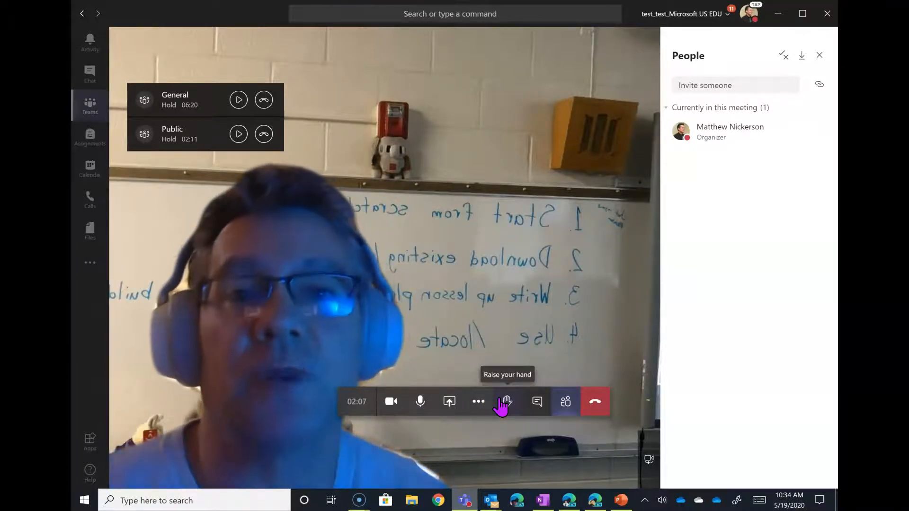
Step: Resume the held Public meeting, and switch from it to the held General meeting
left_click(239, 134)
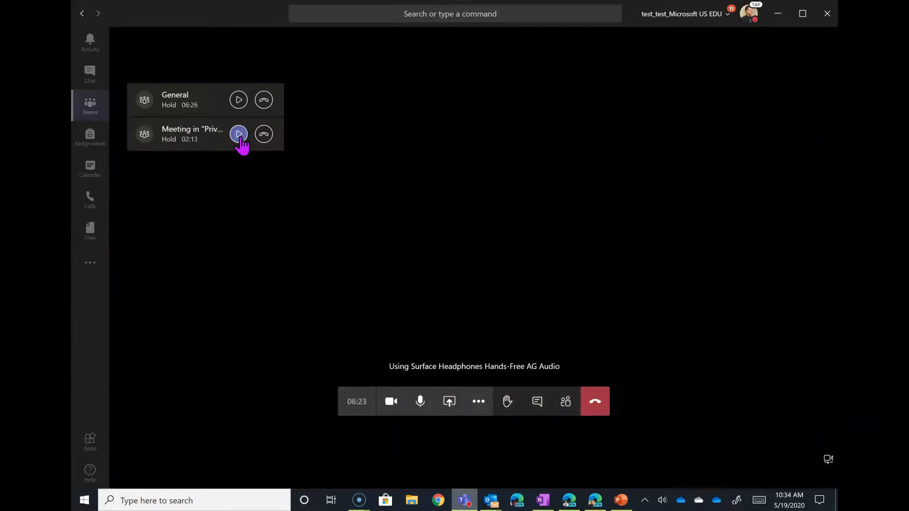
left_click(237, 100)
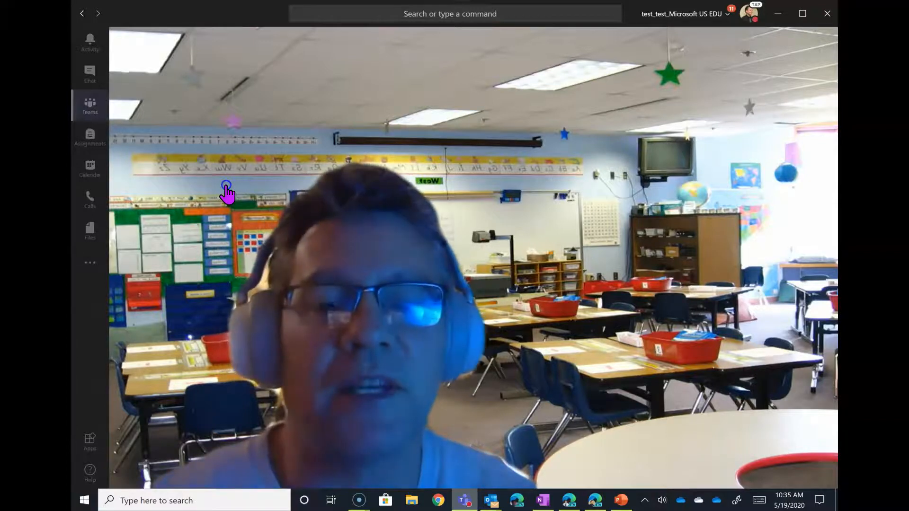
Step: Start recording the General meeting and dismiss the recording notice
mouse_move(432, 300)
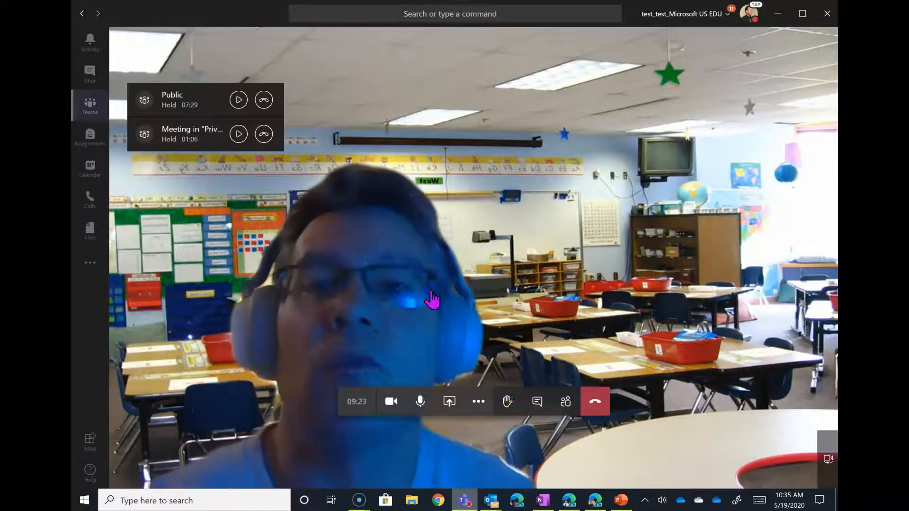
left_click(478, 402)
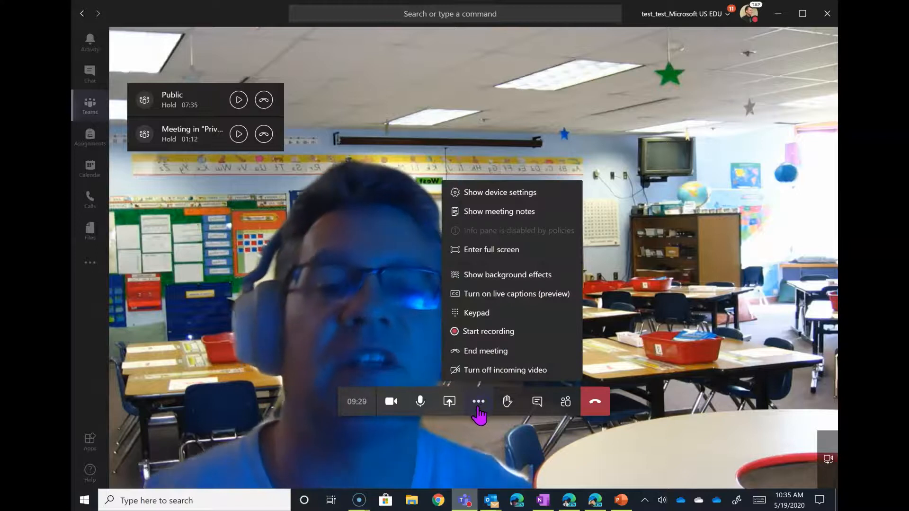
left_click(464, 335)
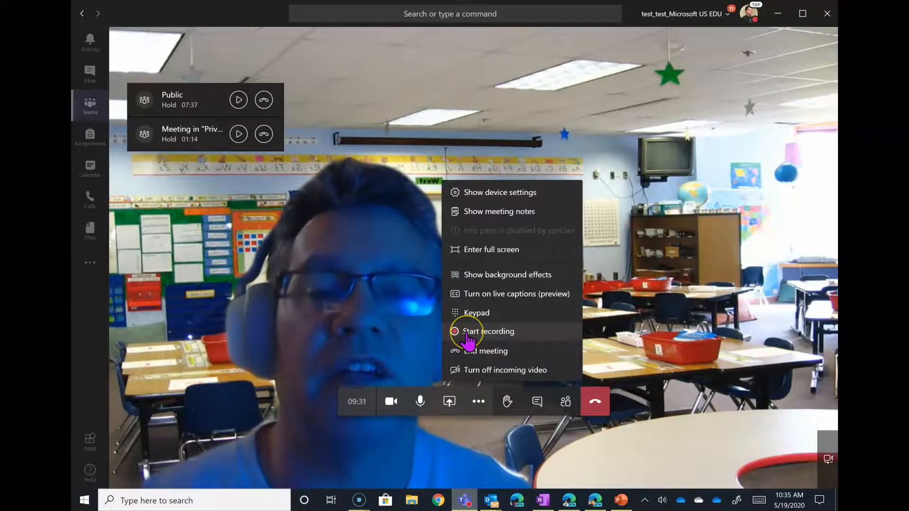
left_click(467, 333)
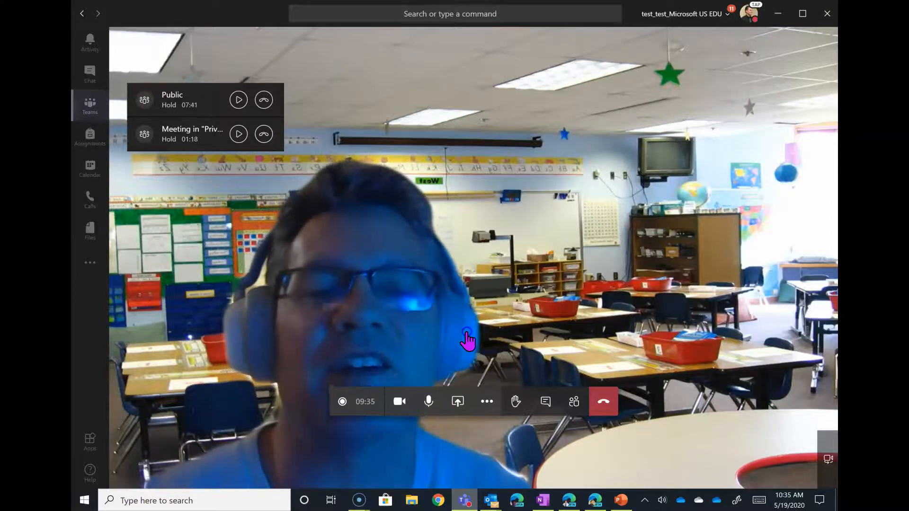
mouse_move(467, 340)
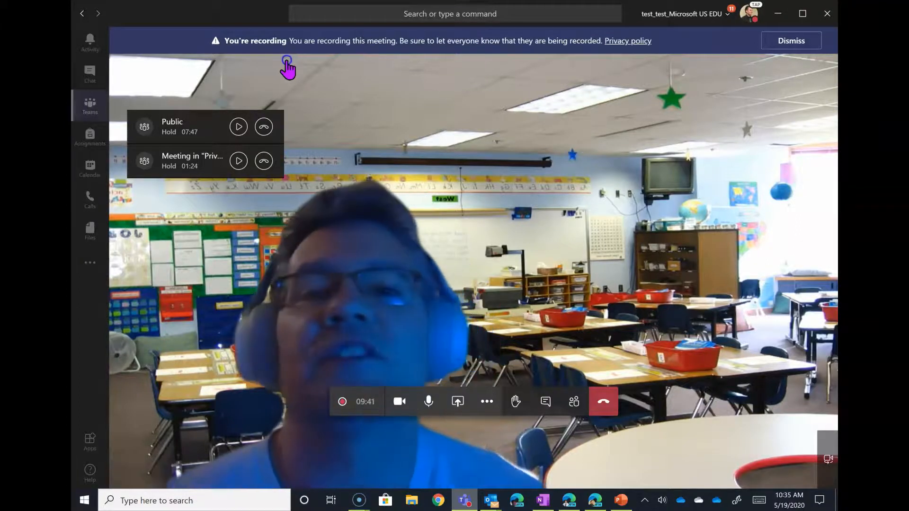
left_click(696, 55)
left_click(785, 42)
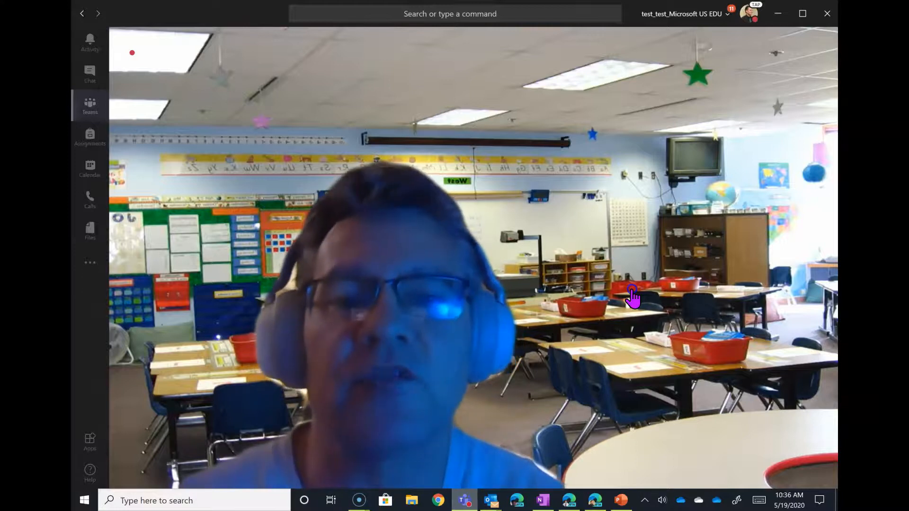
mouse_move(615, 308)
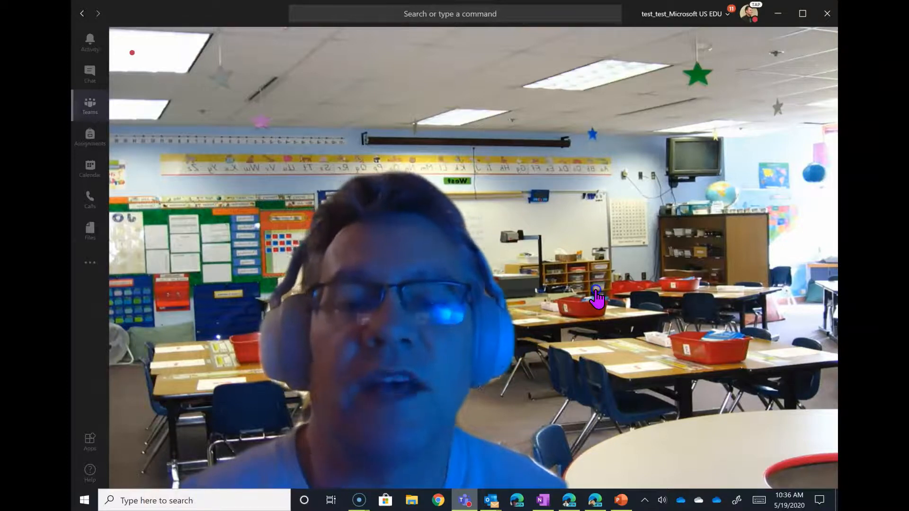
mouse_move(580, 289)
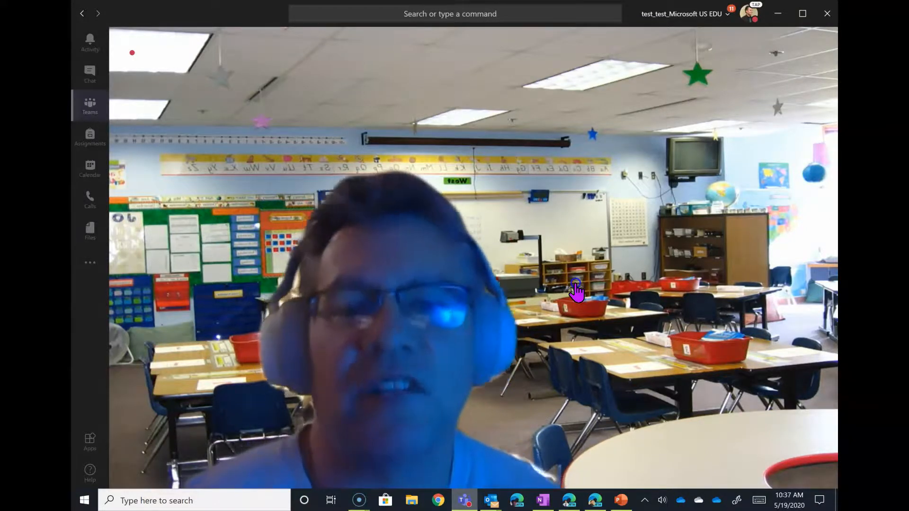
left_click(553, 260)
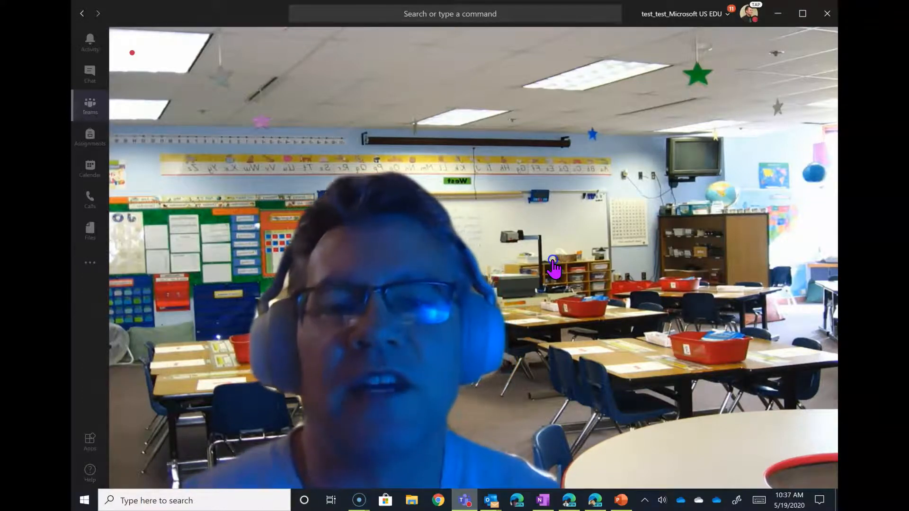
Step: Resume the held private channel meeting and end it for everyone
mouse_move(558, 308)
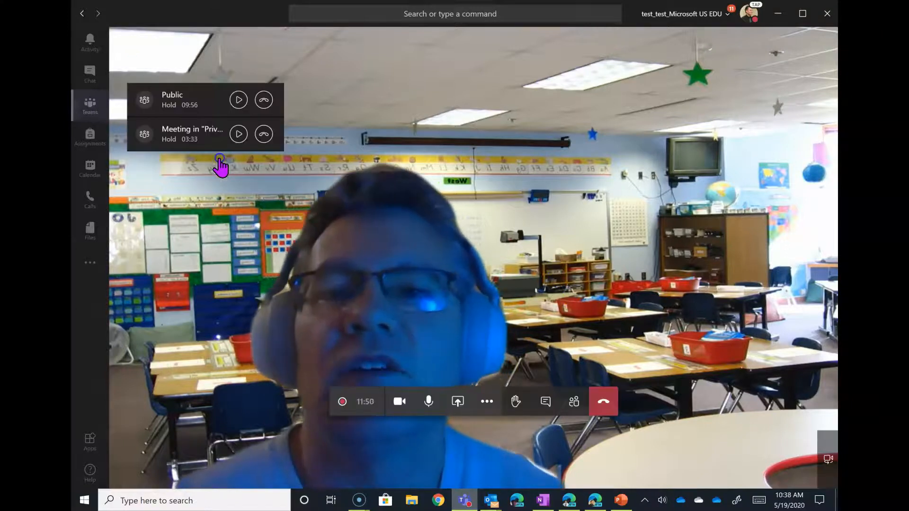
left_click(239, 135)
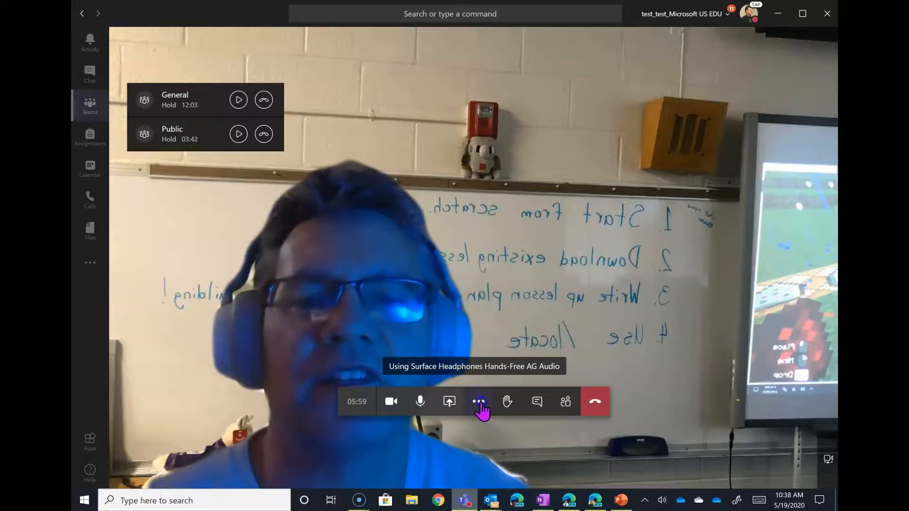
left_click(480, 402)
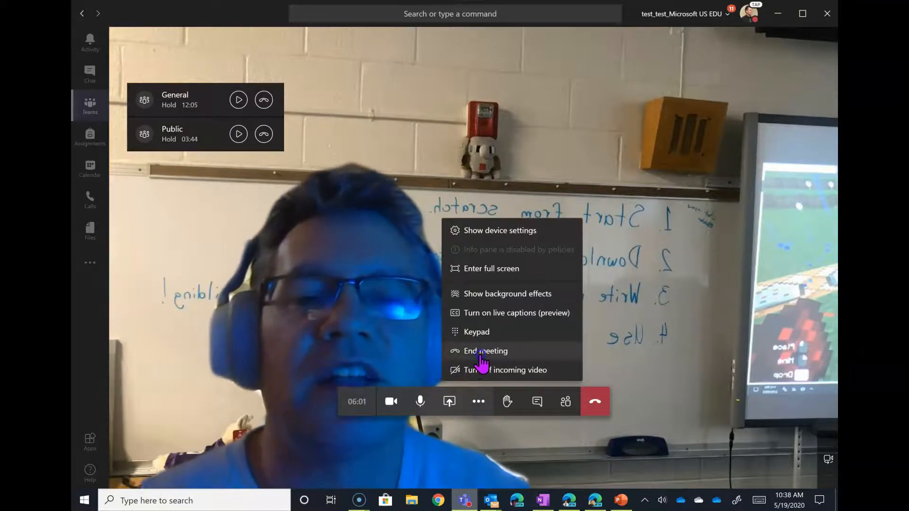
left_click(480, 365)
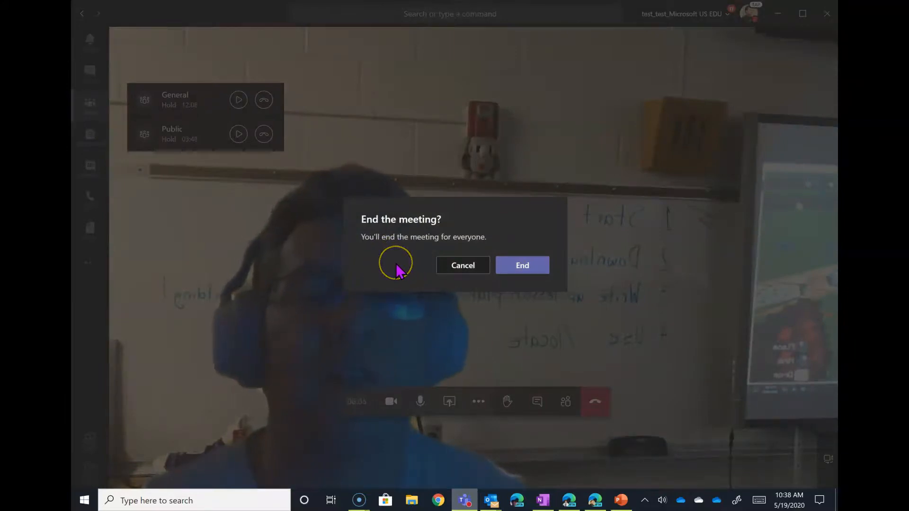
left_click(511, 266)
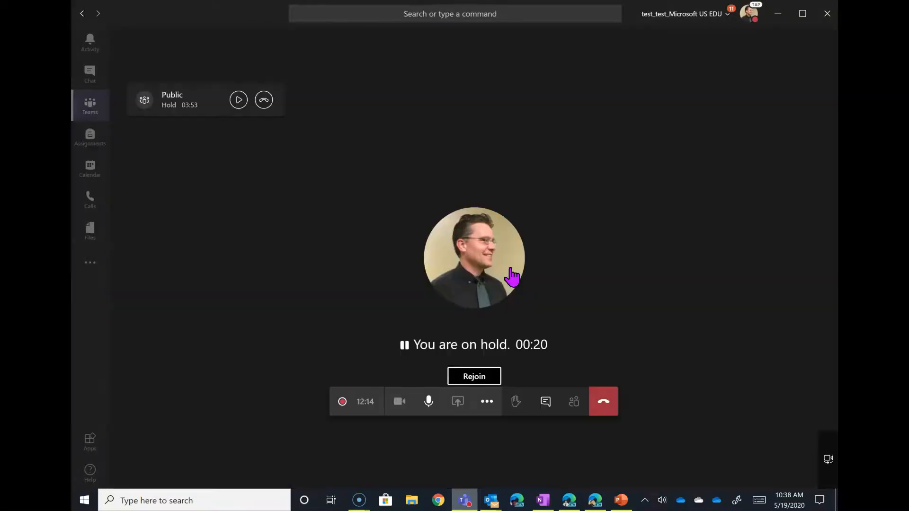
Step: Rejoin the held General meeting and end it for everyone
left_click(462, 376)
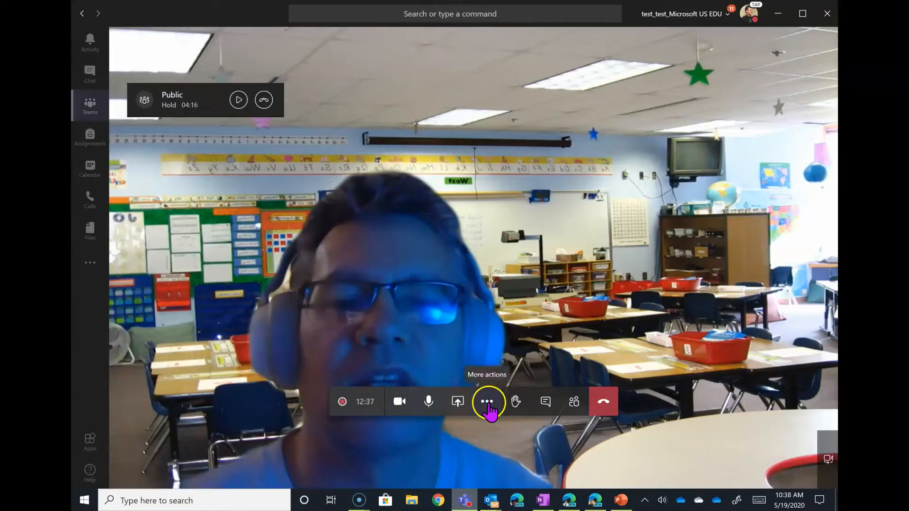
left_click(487, 402)
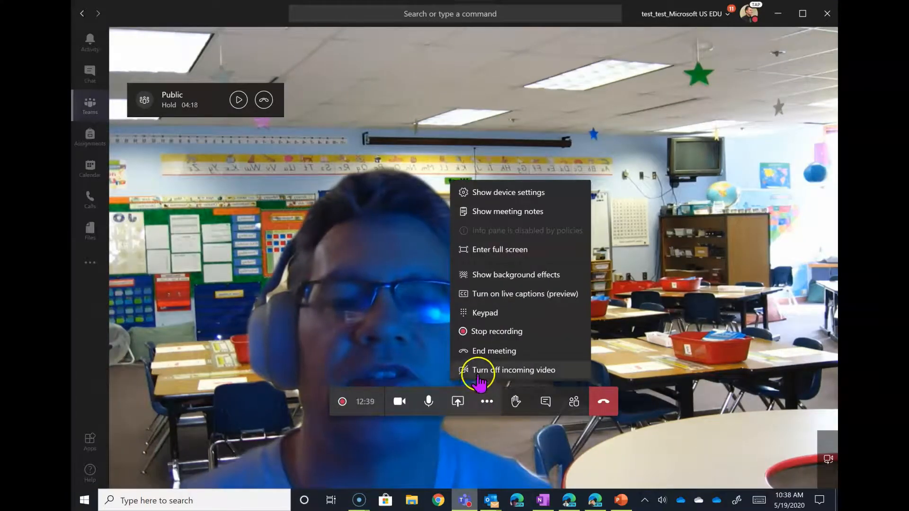
left_click(500, 353)
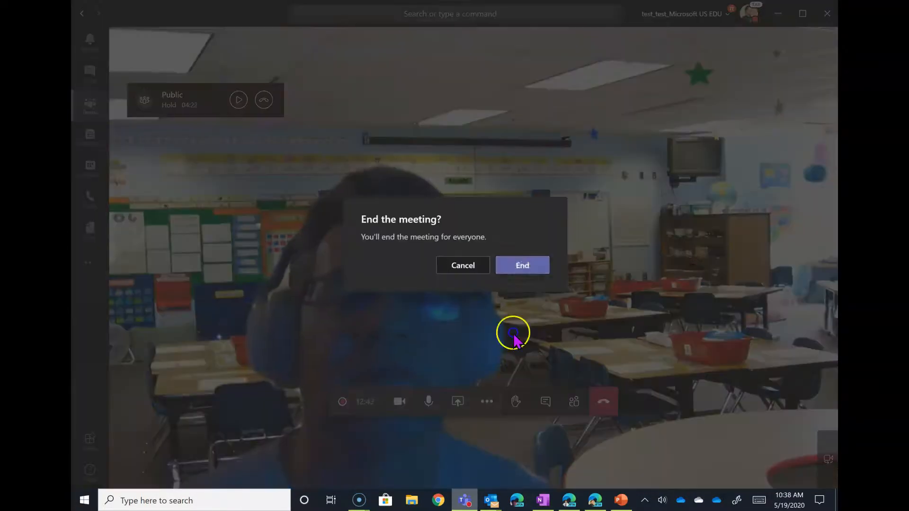
left_click(520, 265)
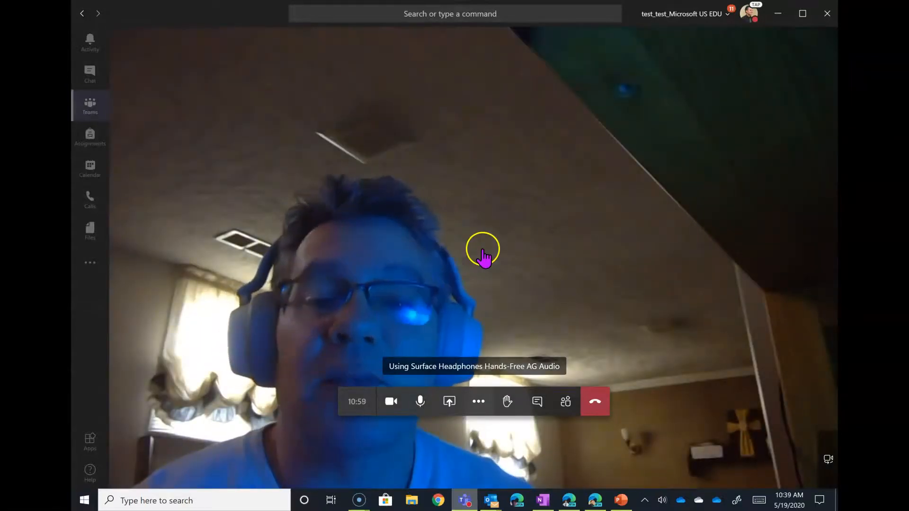
Step: Show the Public meeting's participants and download the attendance list
left_click(564, 407)
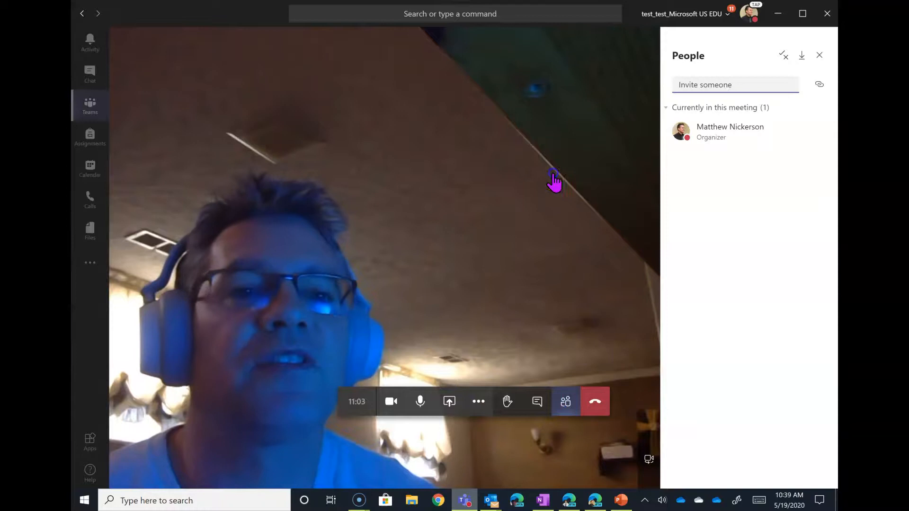
left_click(801, 56)
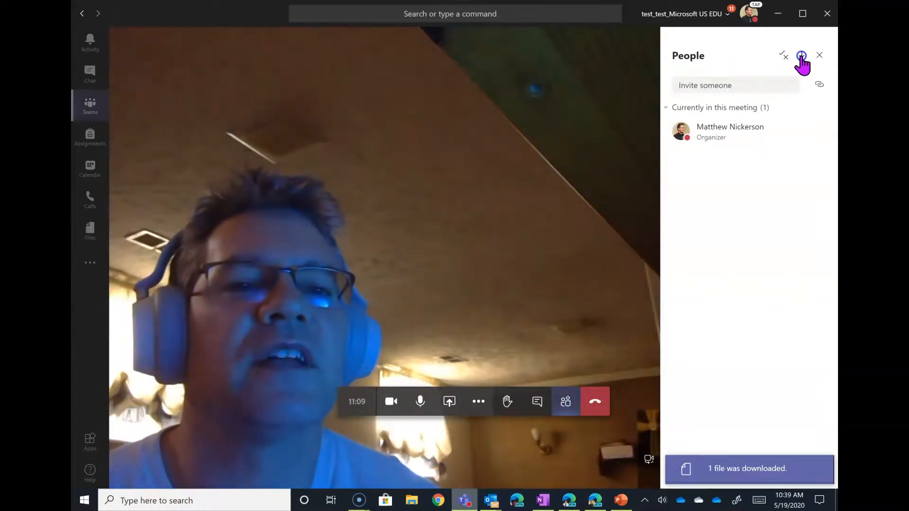
left_click(801, 56)
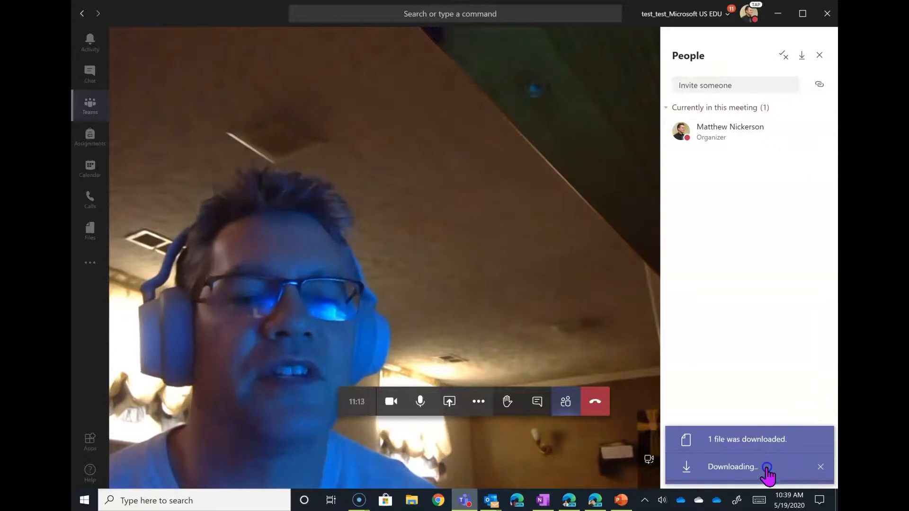
Step: Switch to File Explorer, open meetingAttendanceList (6) from the Downloads folder in Excel, and close it
left_click(411, 500)
left_click(116, 88)
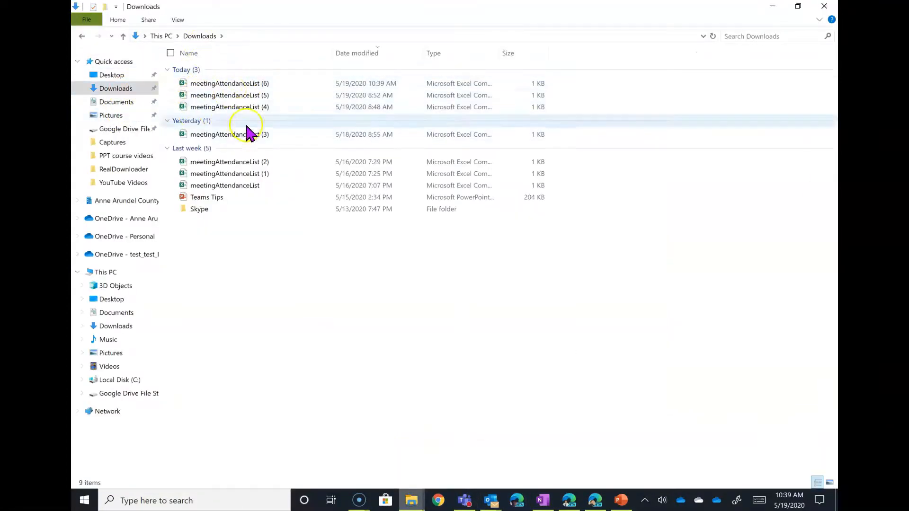
double_click(260, 86)
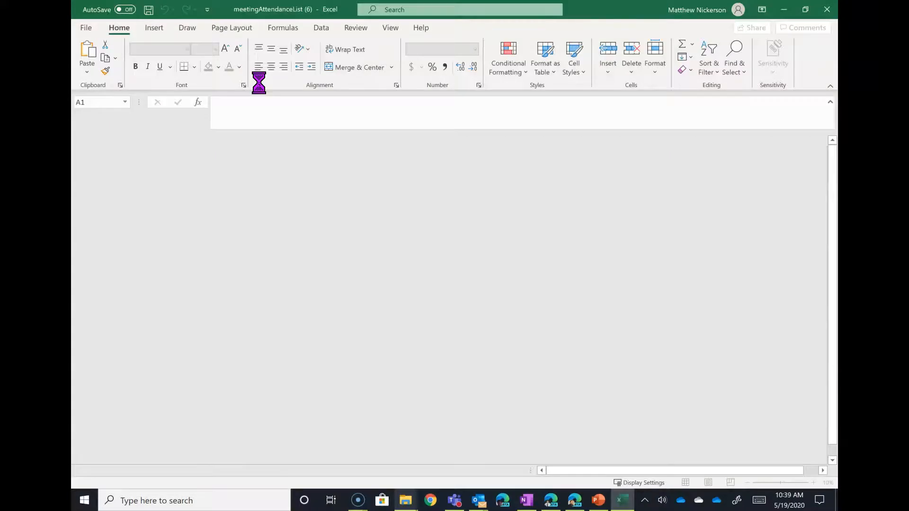
key("alt+F4")
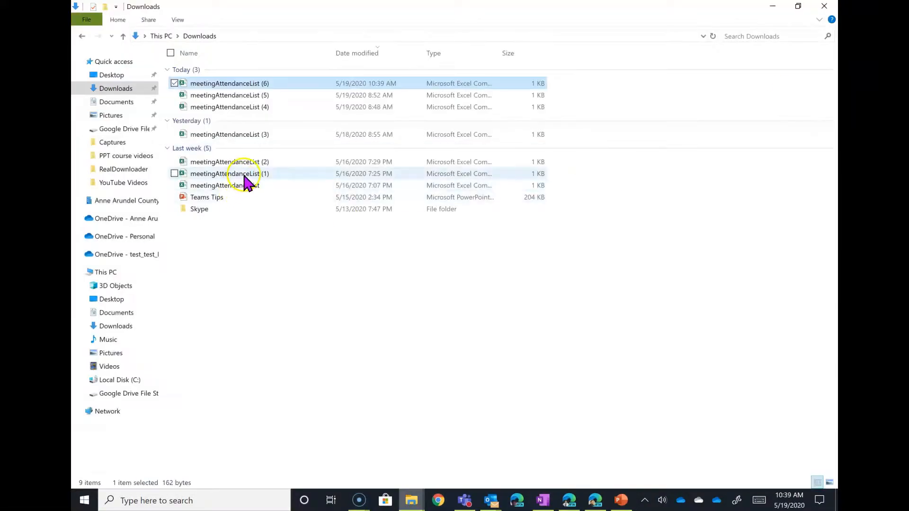
Step: Open meetingAttendanceList (1), examine the participants' join and leave timestamps, and close the workbook and the File Explorer window
left_click(247, 179)
double_click(245, 177)
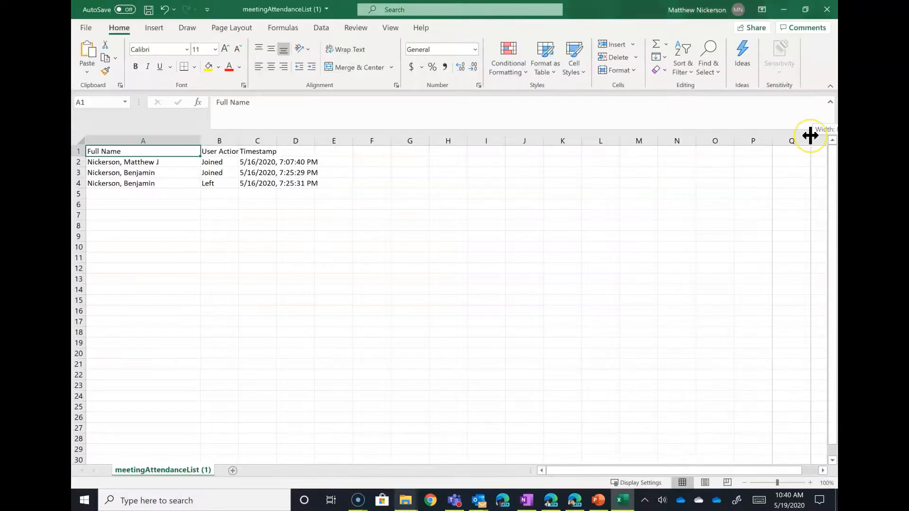
left_click_drag(810, 135, 793, 136)
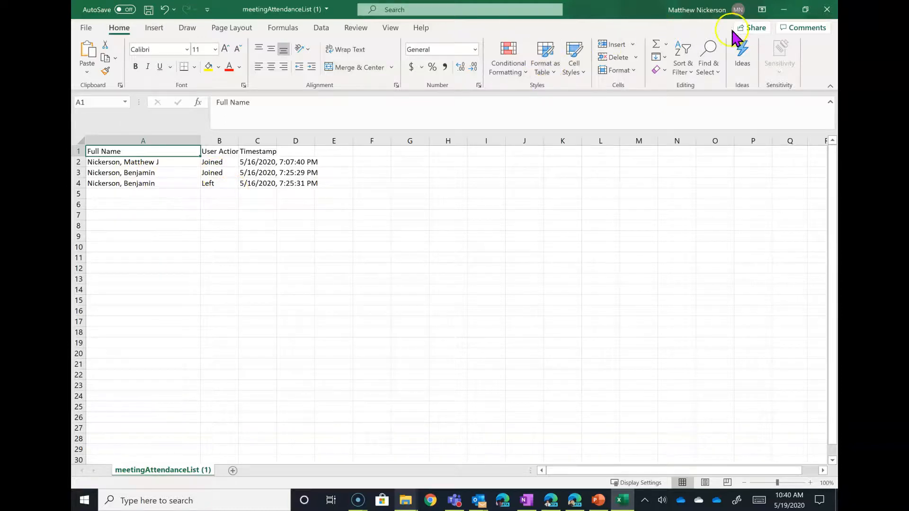
left_click(827, 9)
left_click(454, 271)
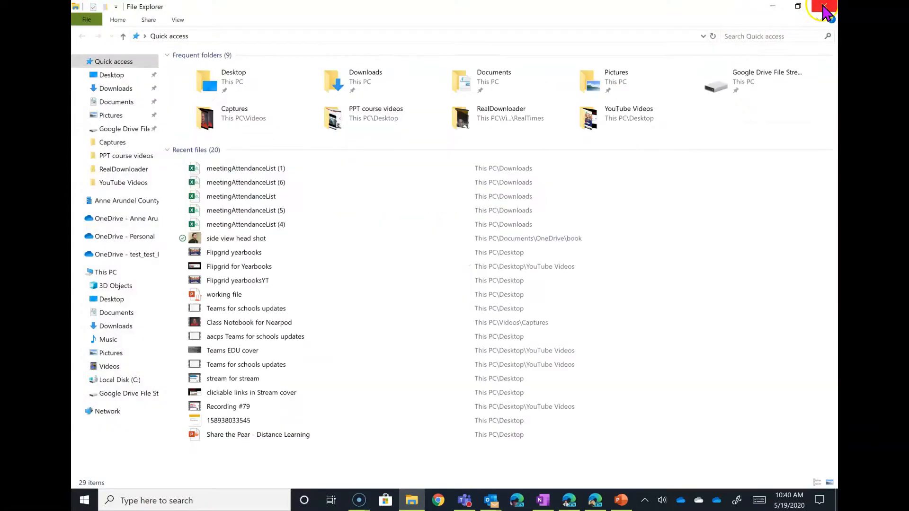
left_click(826, 7)
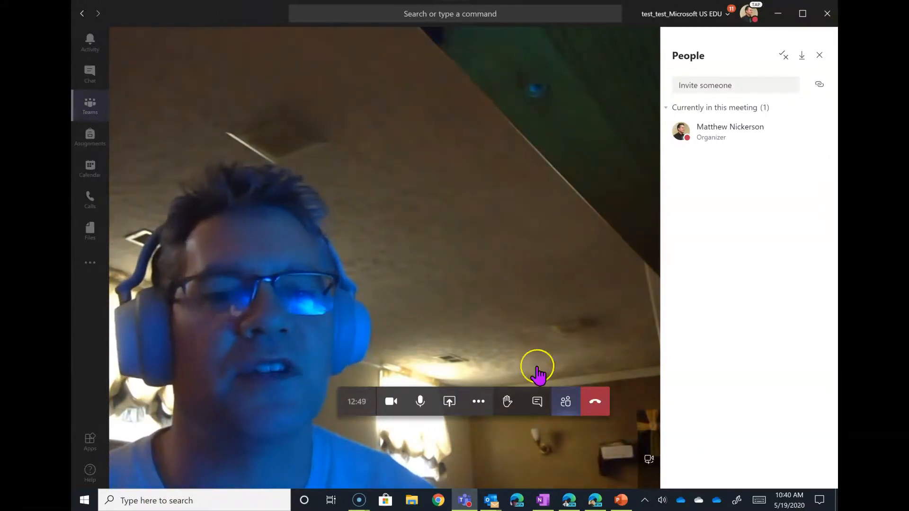
Step: End the Public meeting for everyone and rate its call quality five stars
left_click(478, 401)
left_click(478, 351)
left_click(521, 266)
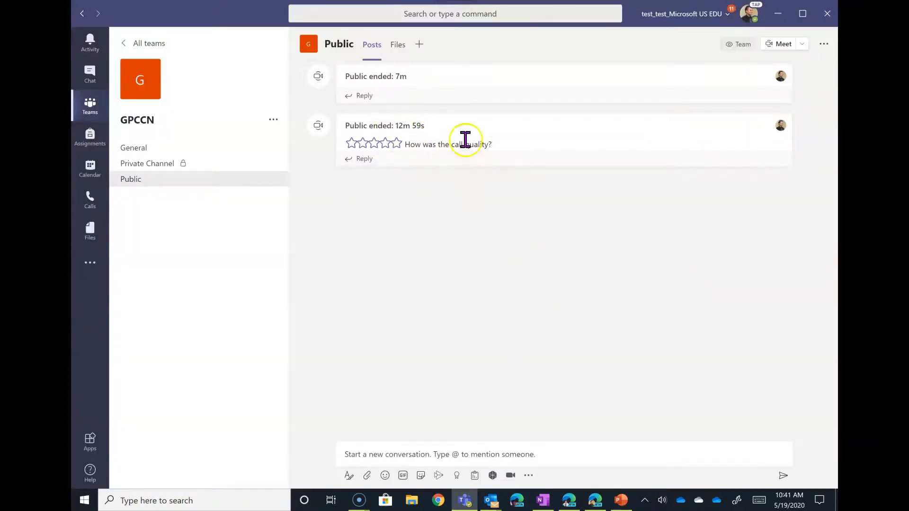
left_click(397, 143)
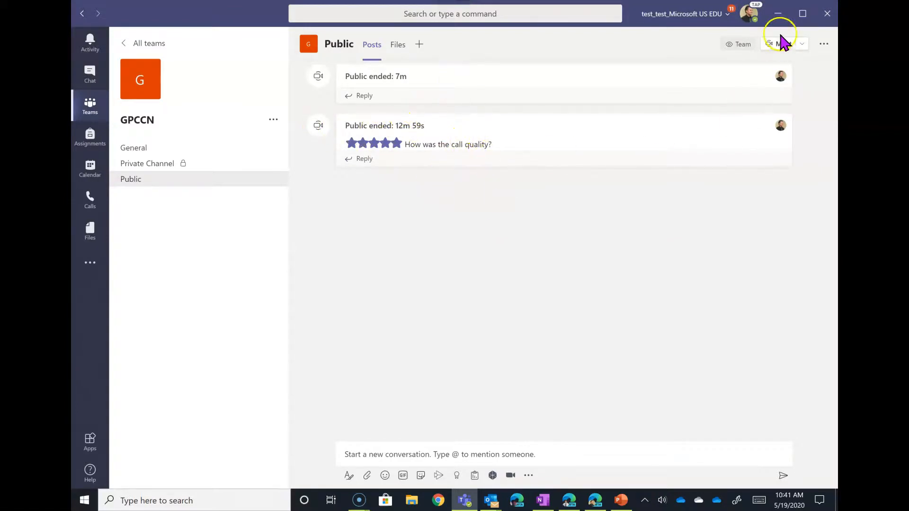
Step: Expand the replies under the Sons Seekers Sunday School Social meeting in the General channel and inspect the attendee icons
left_click(148, 150)
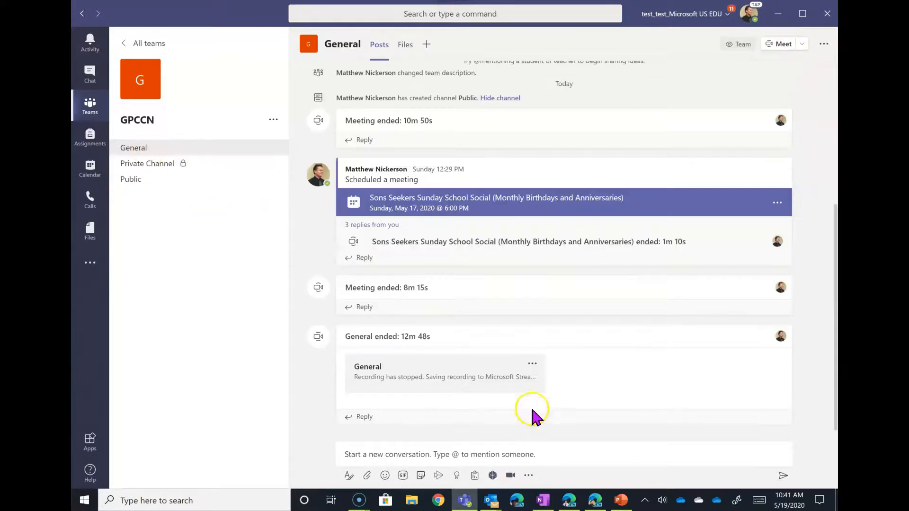
left_click(388, 227)
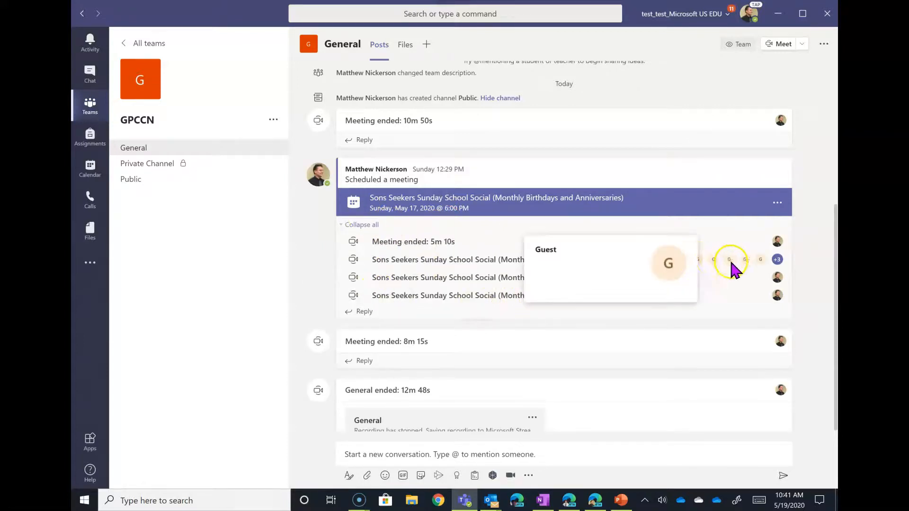
mouse_move(696, 260)
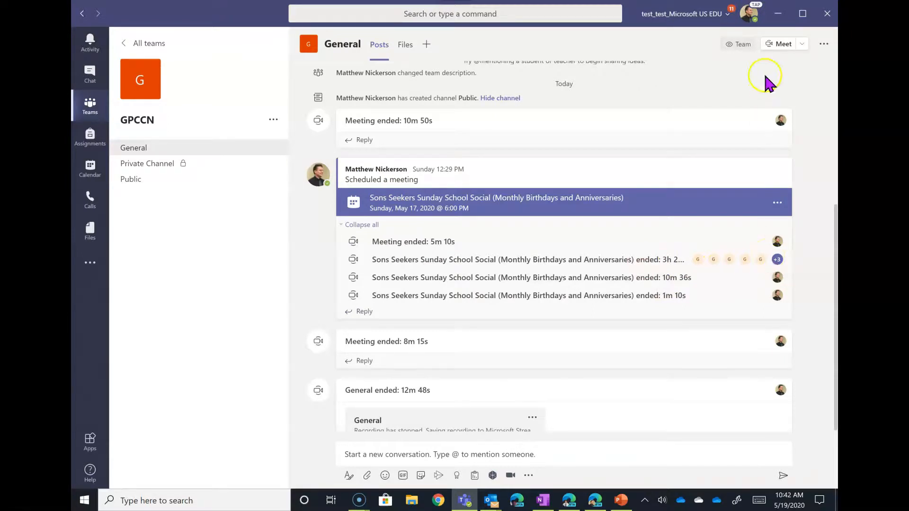
Step: Open the details of the scheduled Sons Seekers Sunday School Social meeting and join it
left_click(531, 196)
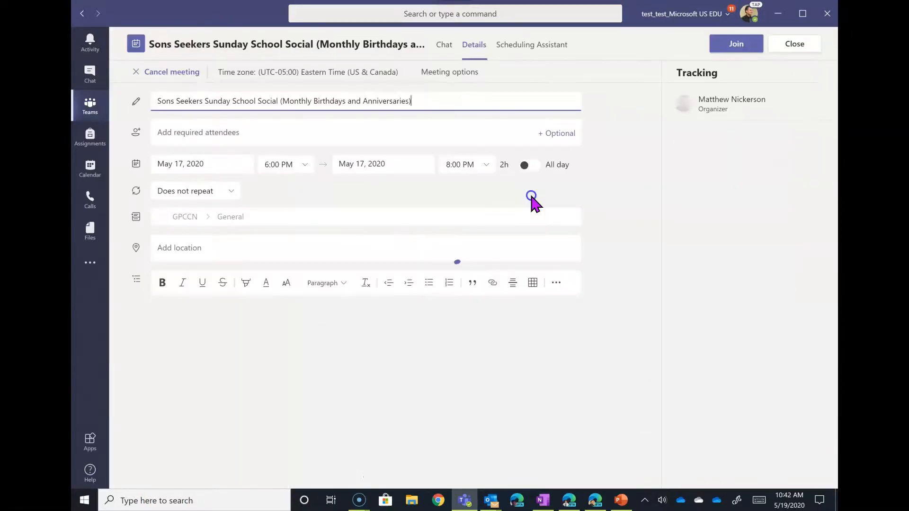
left_click(741, 44)
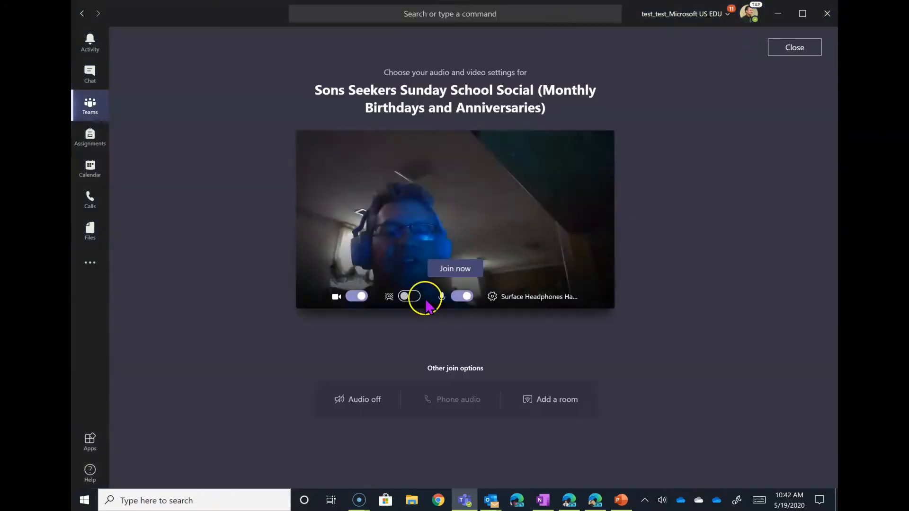
left_click(453, 267)
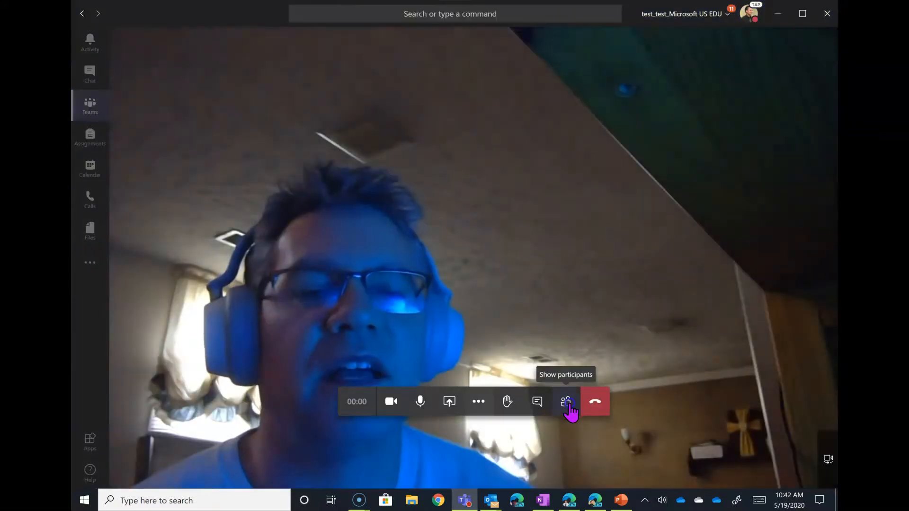
Step: Show the scheduled meeting's participants, download the attendance list, and close the participants pane
left_click(566, 402)
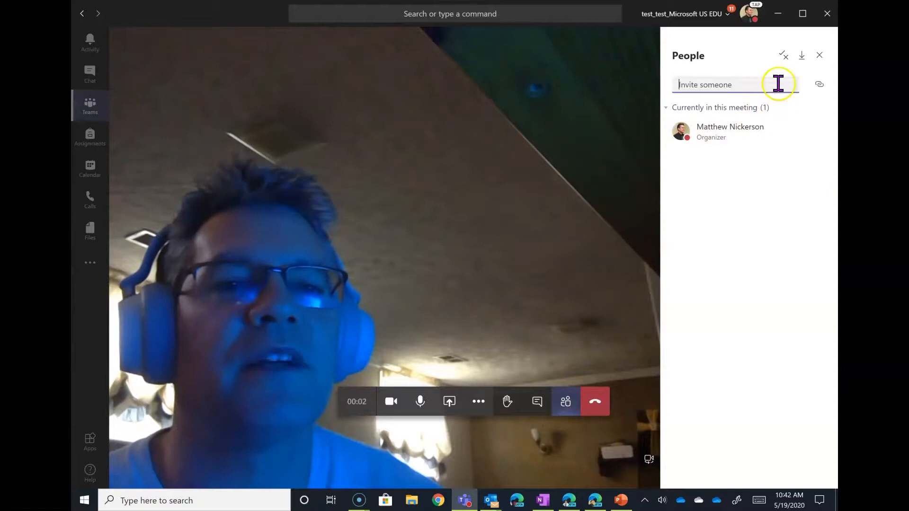
left_click(800, 57)
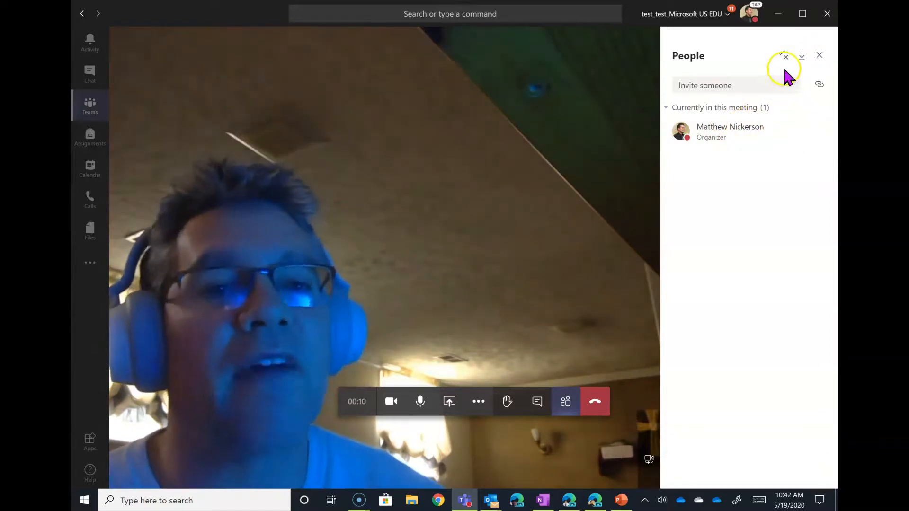
left_click(819, 56)
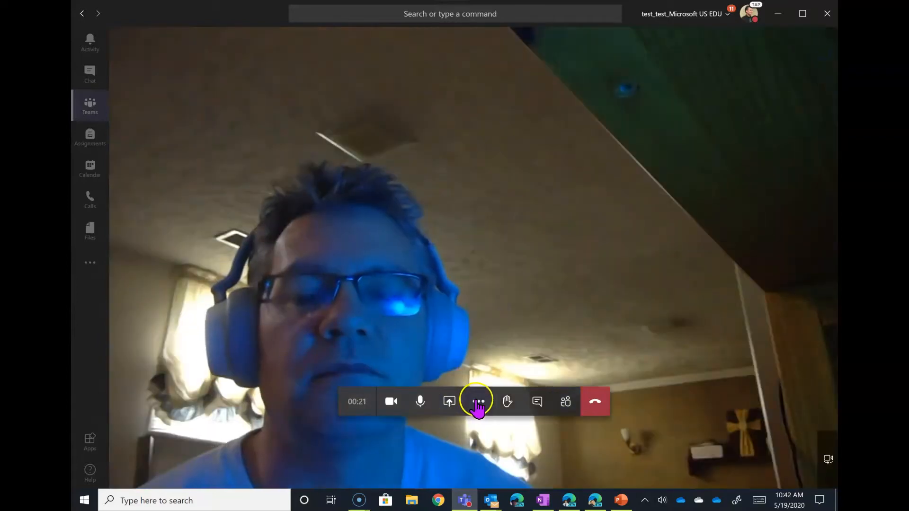
Step: Open the background effects for the scheduled meeting's video
left_click(478, 401)
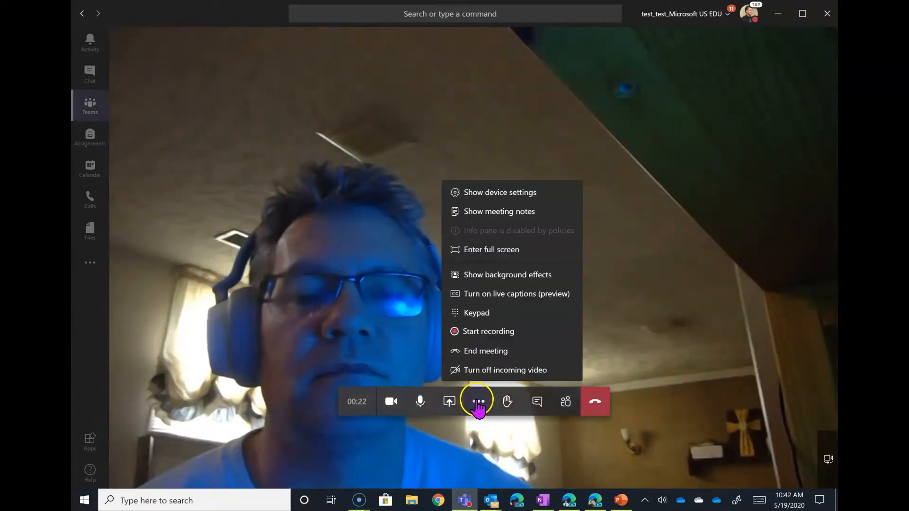
left_click(479, 274)
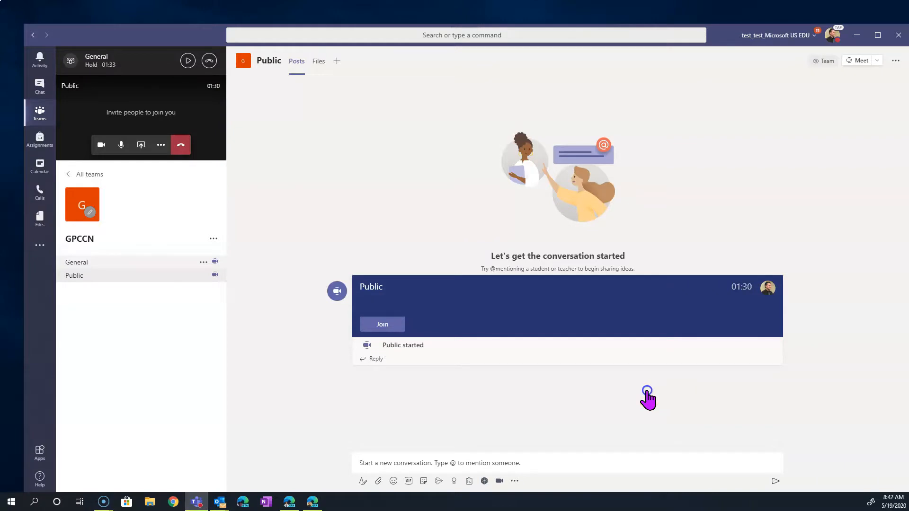